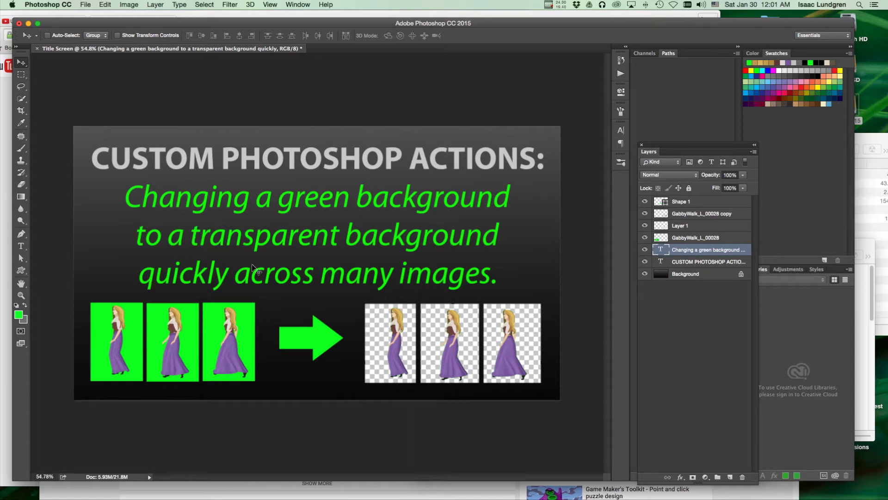
Scroll across the green-background sprites and over to the transparent-background sprites
scroll(176, 312, "up", 5)
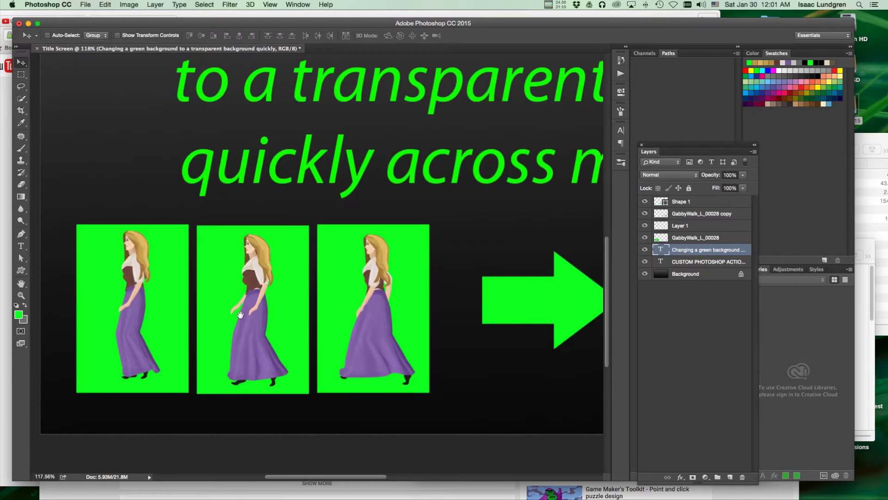
left_click_drag(230, 289, 241, 290)
scroll(242, 290, "right", 15)
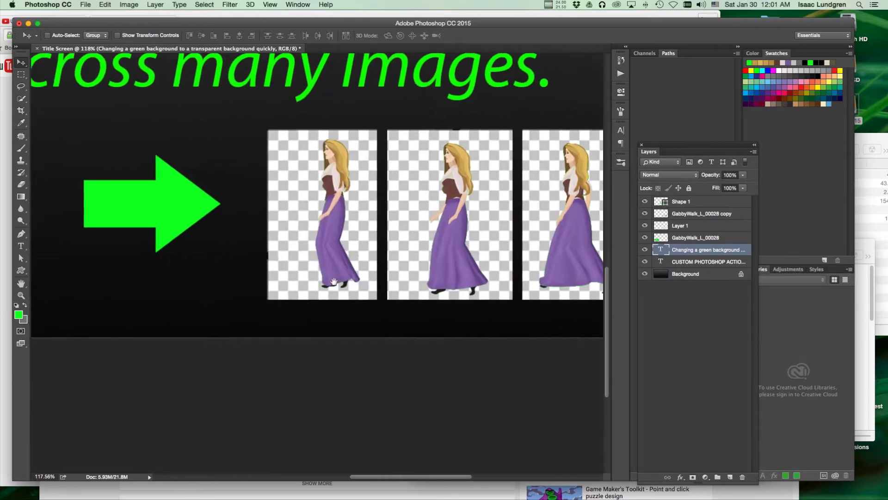
left_click_drag(334, 281, 244, 315)
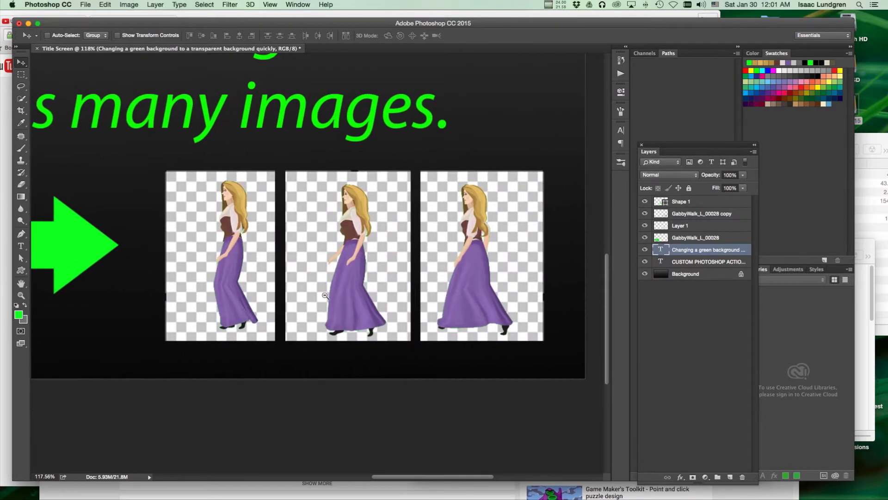
scroll(326, 297, "down", 7)
scroll(270, 278, "up", 2)
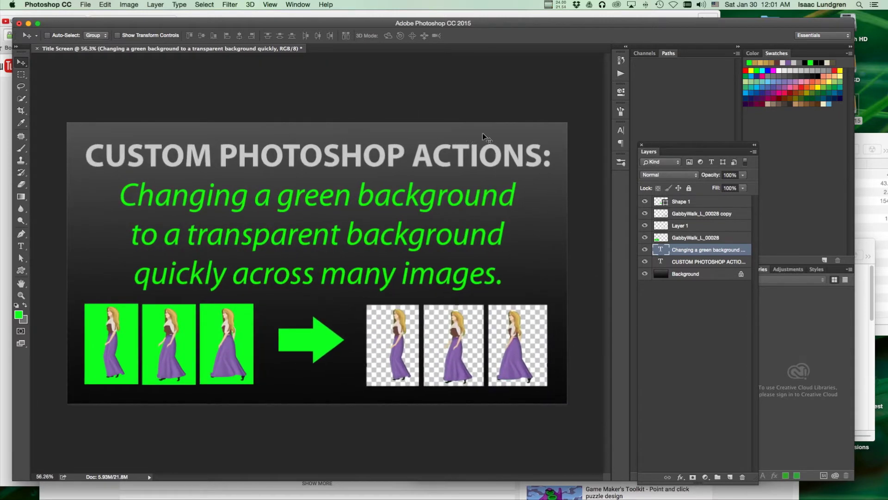
Bring Finder forward and move the Sample Sprites window up and left
mouse_move(119, 493)
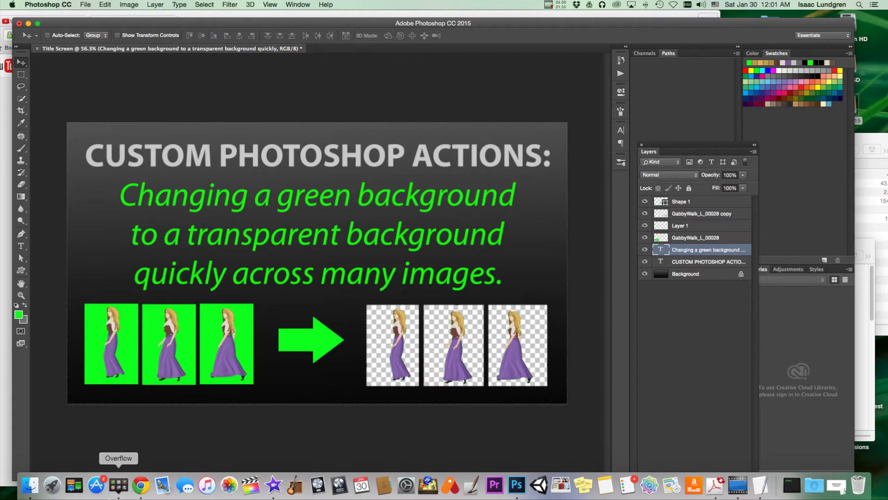
left_click(32, 495)
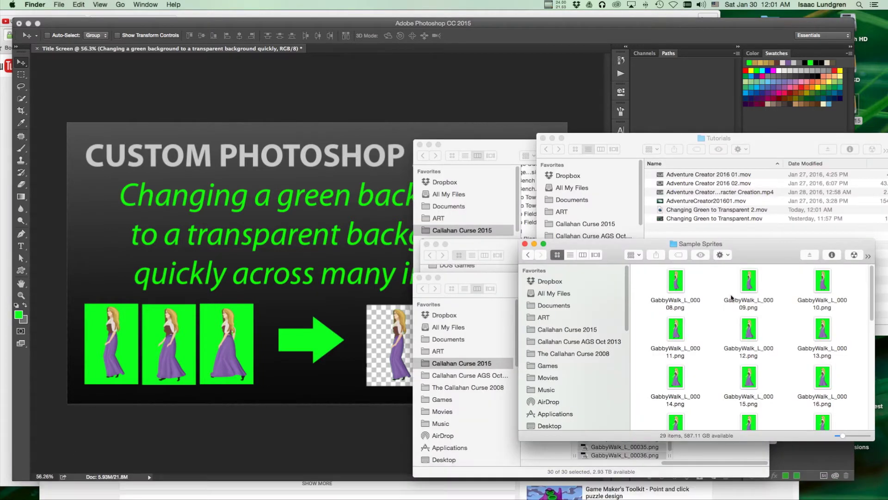
scroll(715, 316, "down", 10)
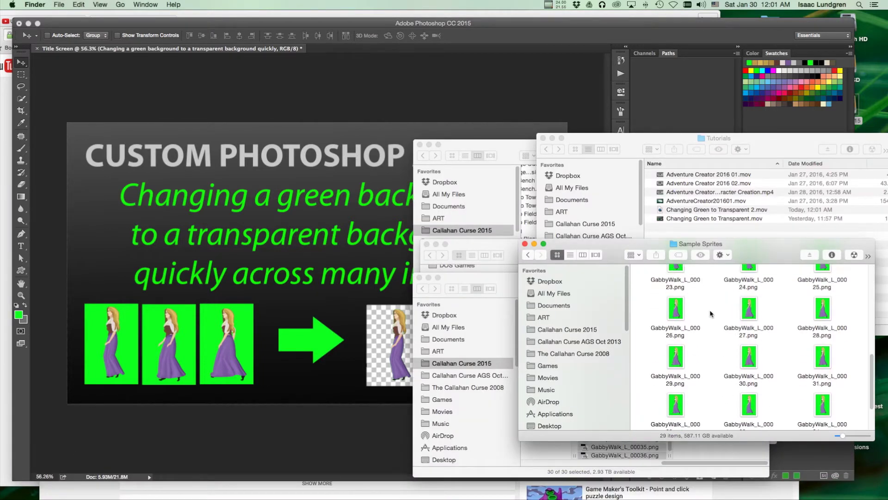
left_click_drag(749, 250, 433, 137)
Move the Sample Sprites window back, marquee-select sprites 08 through 19, then deselect them
scroll(502, 254, "up", 8)
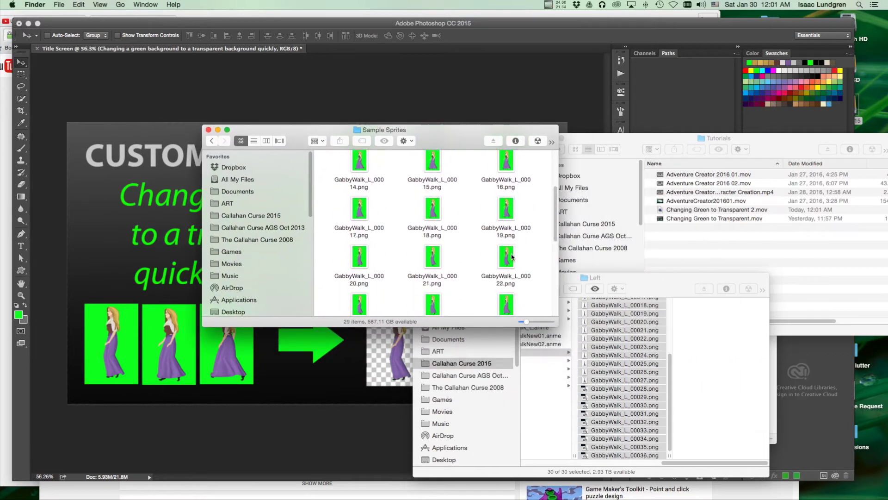
scroll(500, 253, "down", 2)
scroll(495, 249, "up", 2)
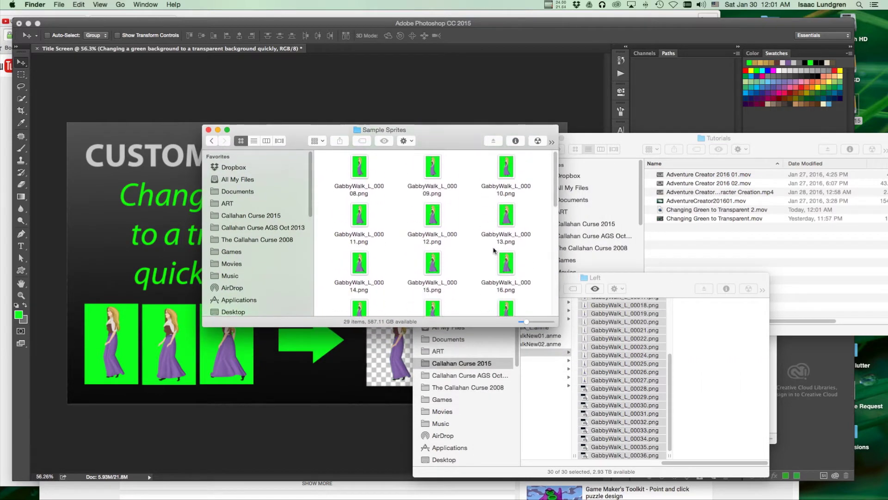
left_click_drag(449, 147, 745, 253)
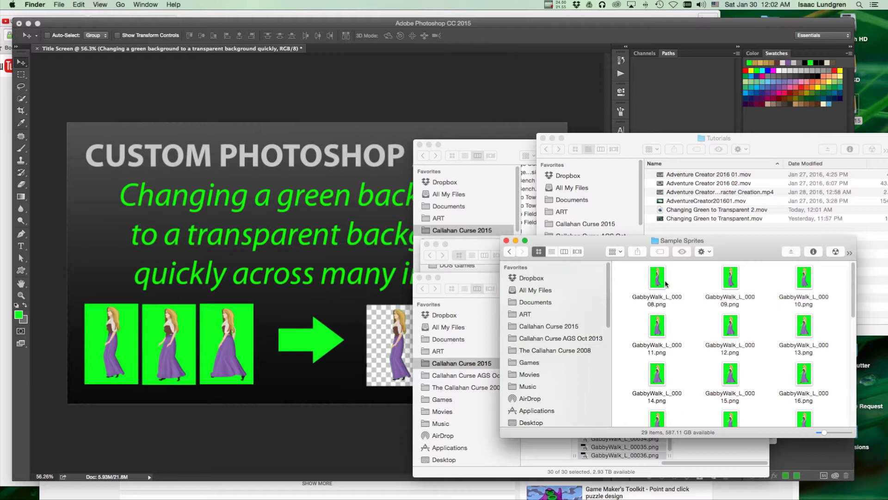
left_click_drag(621, 280, 834, 208)
left_click(694, 326)
Open GabbyWalk_L_00008.png in Photoshop and toggle the panel button looking for actions
double_click(657, 276)
scroll(342, 232, "up", 3)
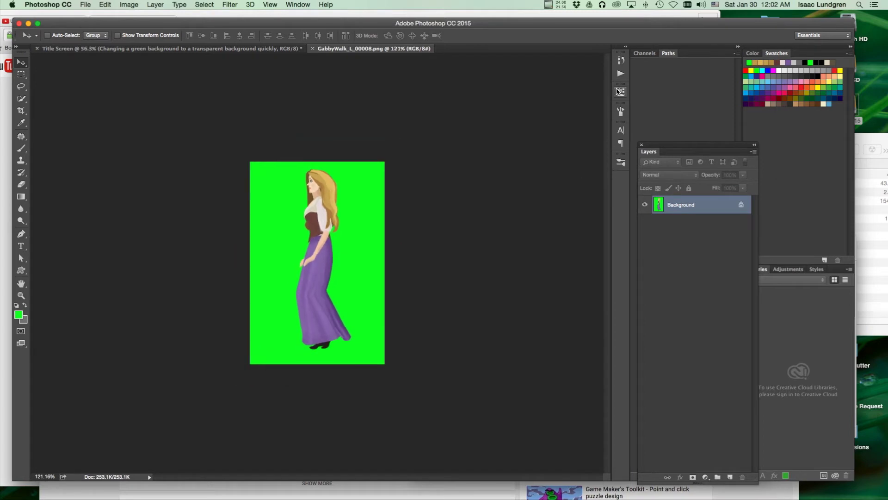
left_click(621, 74)
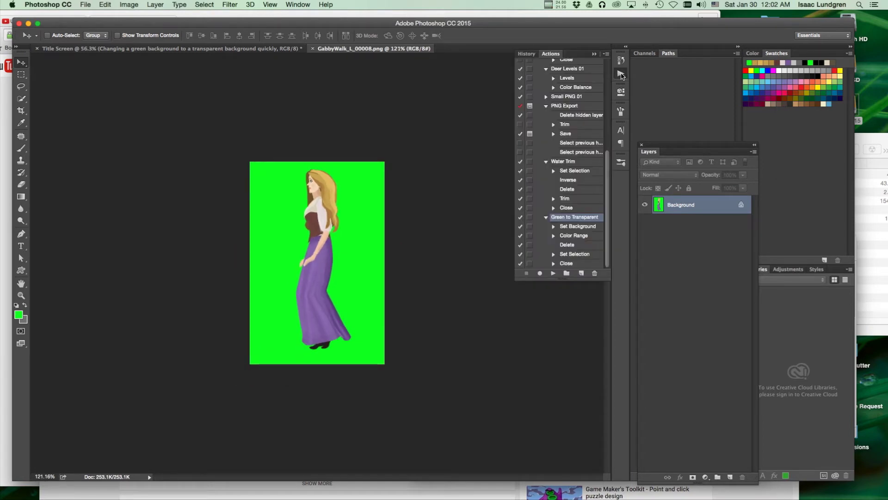
left_click(621, 74)
left_click(621, 74)
left_click(621, 74)
left_click(621, 74)
left_click(621, 74)
Show the Actions panel beside the canvas from the Window menu
left_click(276, 4)
mouse_move(297, 5)
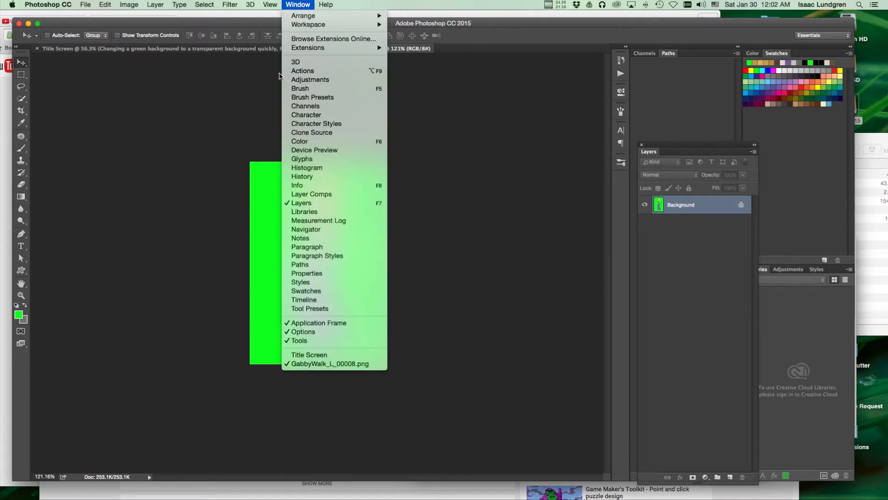
left_click(297, 72)
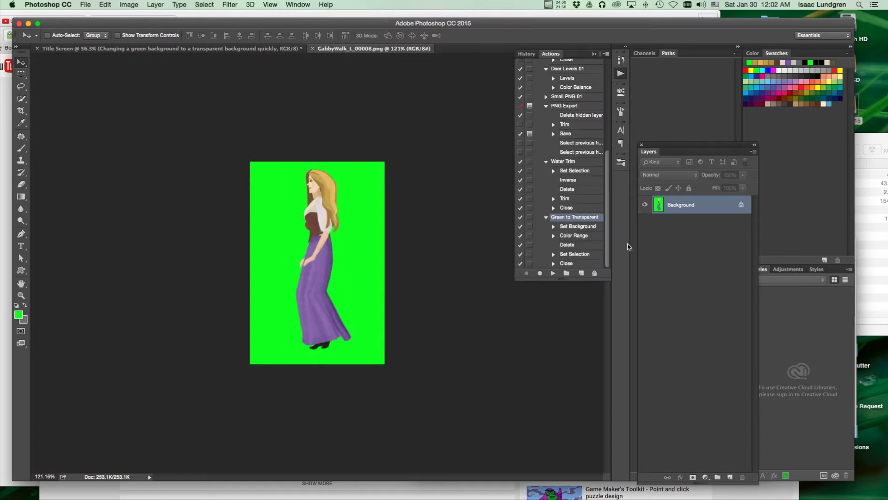
scroll(607, 227, "up", 3)
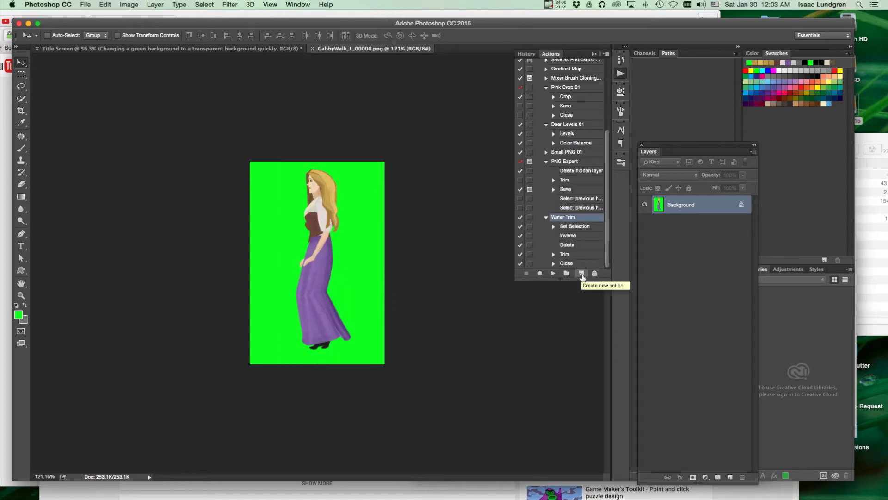
Create a new action named 'Green to Transparent' and start recording it
left_click(581, 274)
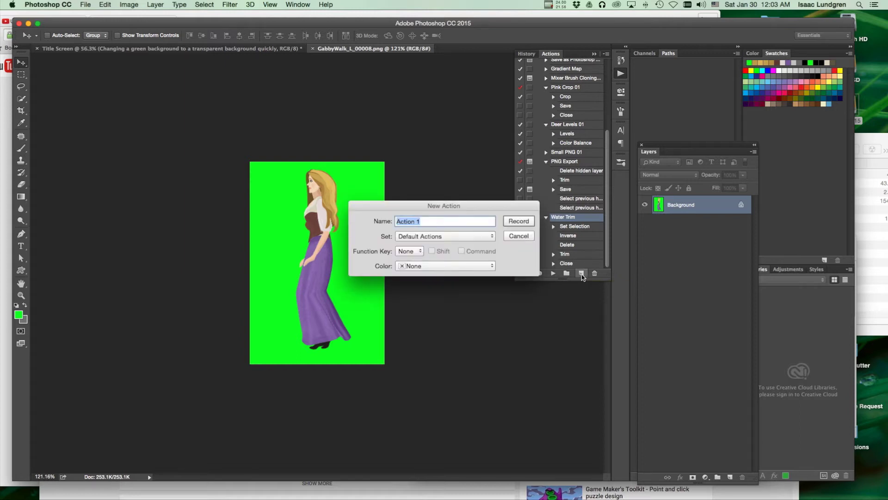
type("Green to Transparent")
key("Return")
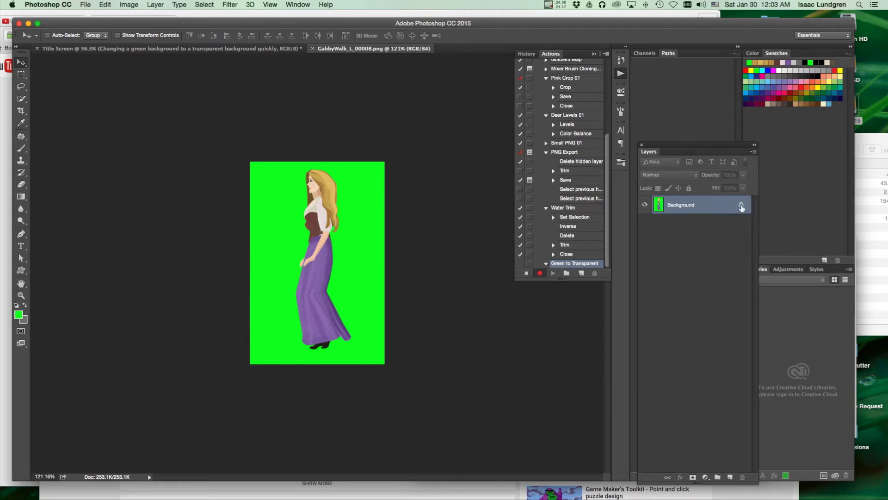
Unlock the Background into Layer 0, closing the Layer Style dialog without changes
left_click(741, 207)
double_click(741, 207)
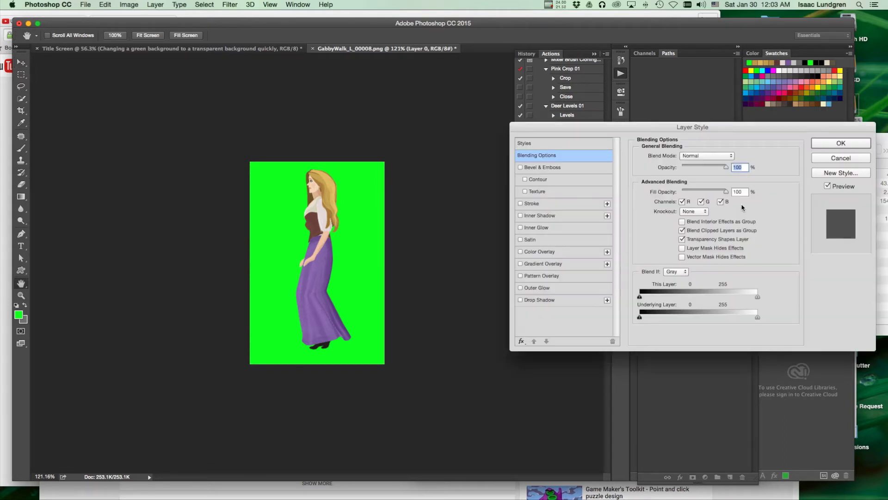
left_click(838, 160)
left_click_drag(769, 130, 720, 124)
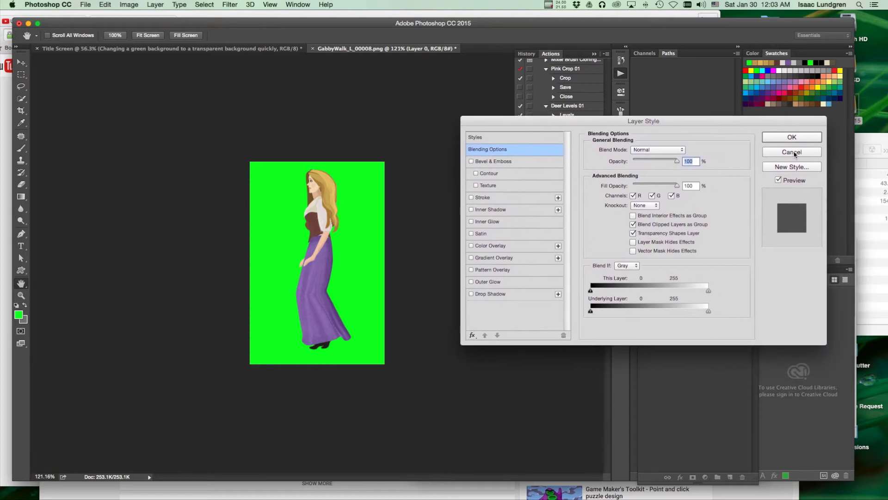
left_click(792, 152)
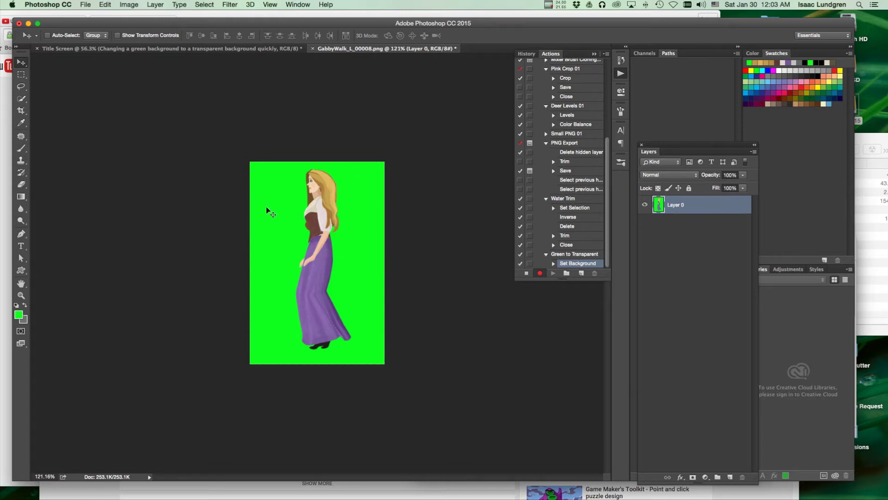
Open Color Range and trial-sample the dress and blouse, raising Fuzziness to 100 then lowering it
left_click(204, 4)
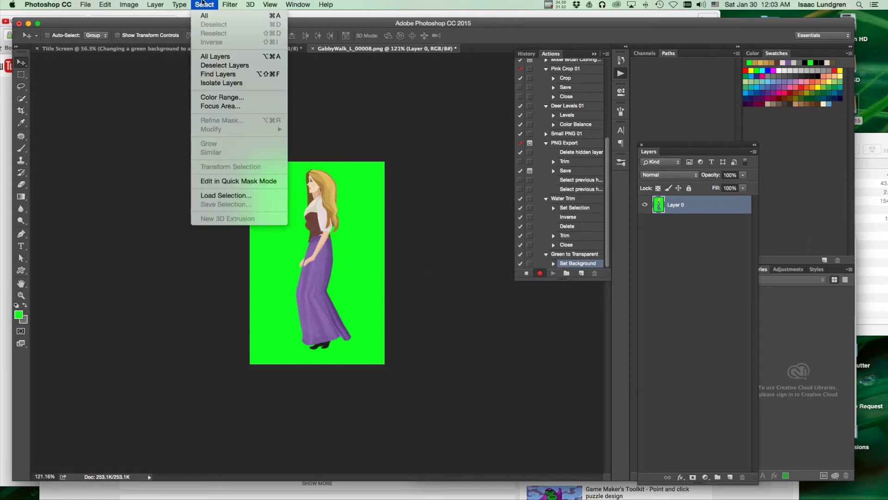
left_click(211, 97)
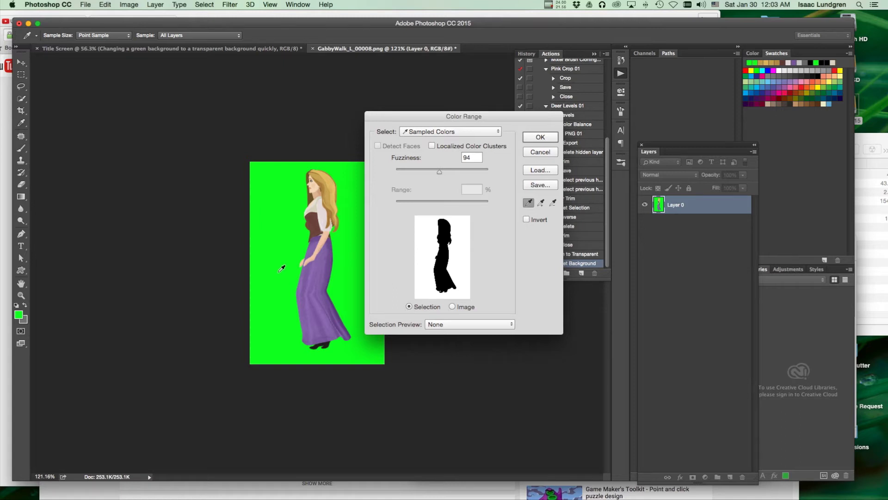
left_click(317, 292)
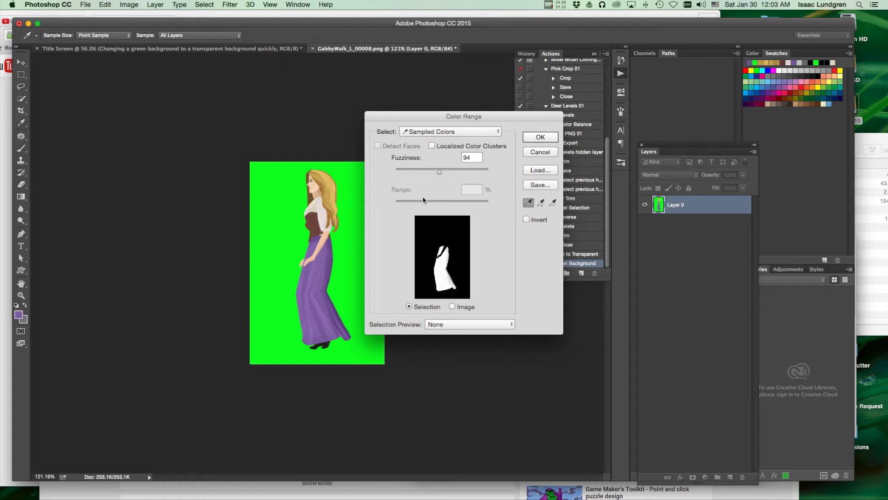
mouse_move(439, 174)
left_mouse_down()
mouse_move(450, 172)
mouse_move(435, 180)
left_mouse_up()
left_click(329, 215)
left_click(322, 204)
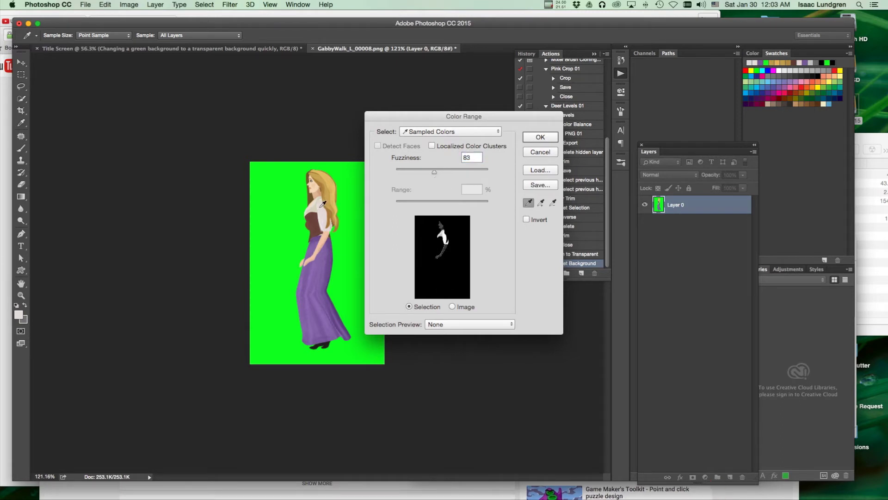
left_click(323, 204)
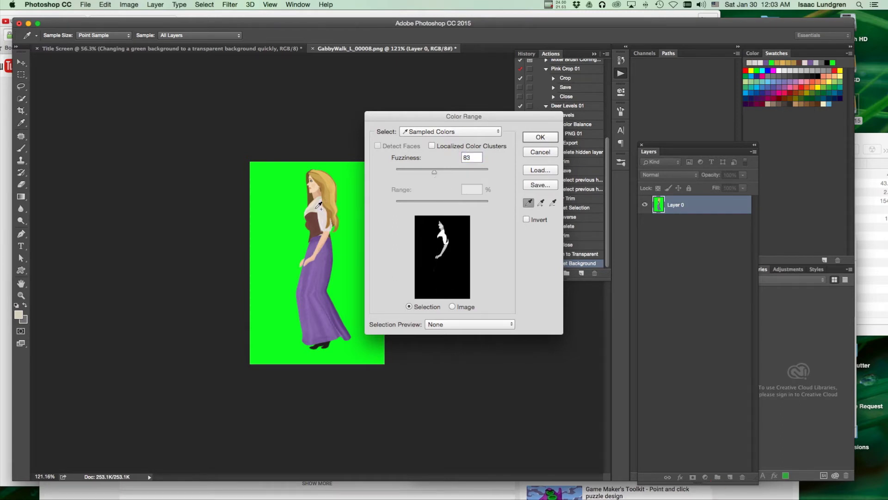
left_click_drag(434, 173, 409, 174)
Sample the green background around the figure, raise Fuzziness, and confirm the selection
left_click(273, 216)
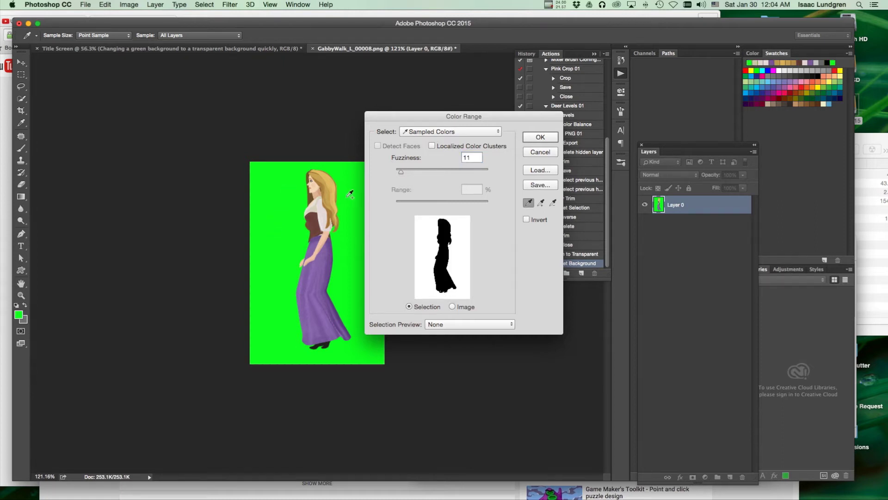
left_click(358, 228)
left_click(290, 250)
left_click(268, 264)
left_click(273, 259)
left_click_drag(403, 176, 441, 185)
left_click(540, 137)
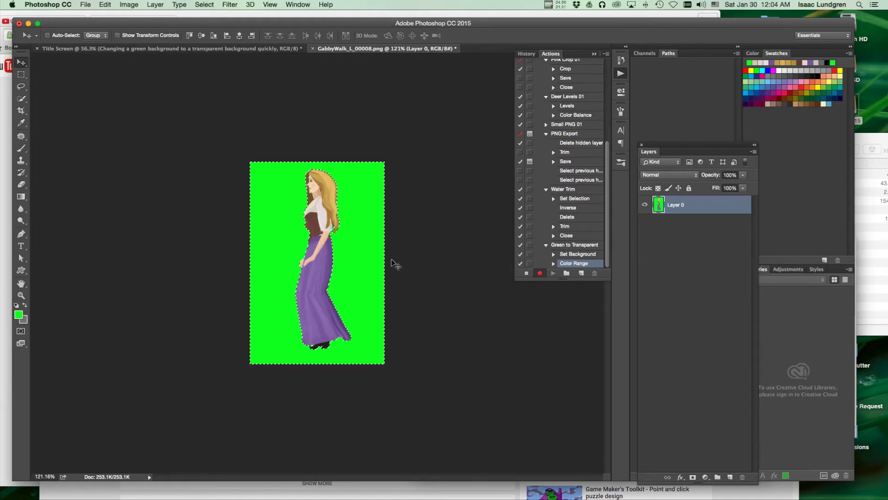
Delete the selected green background to transparency and clear the selection
key("Delete")
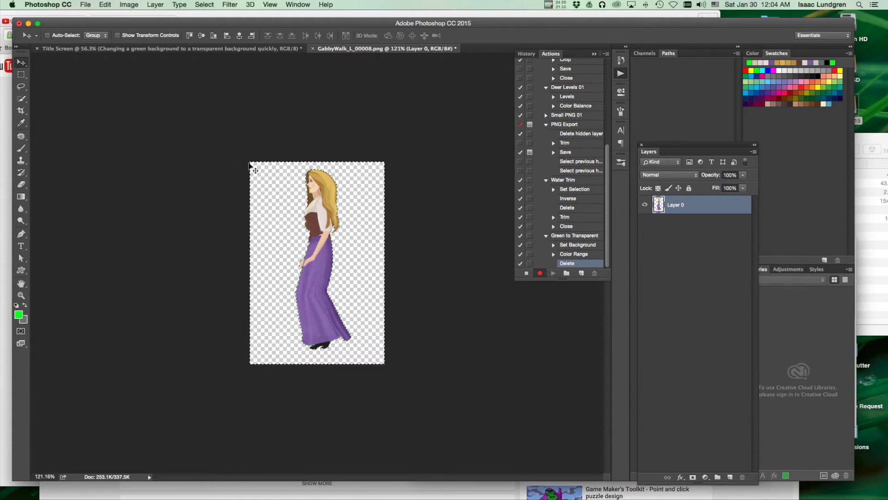
left_click(204, 4)
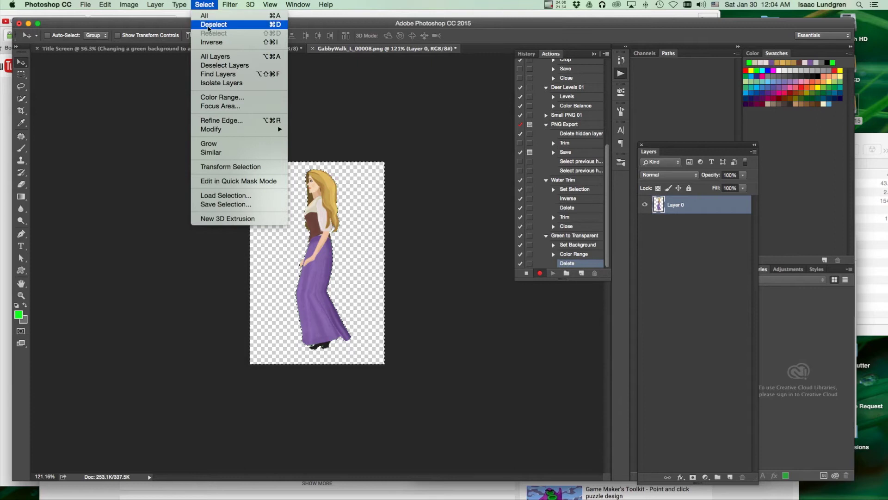
left_click(276, 25)
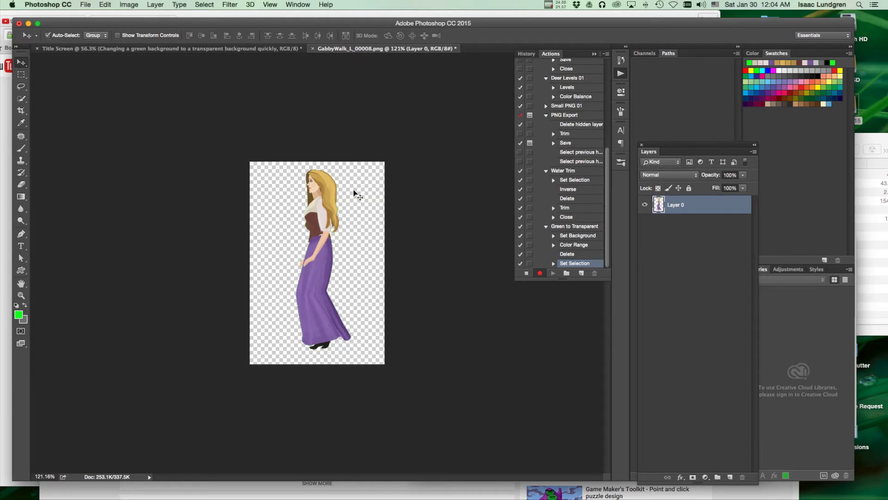
left_click(86, 5)
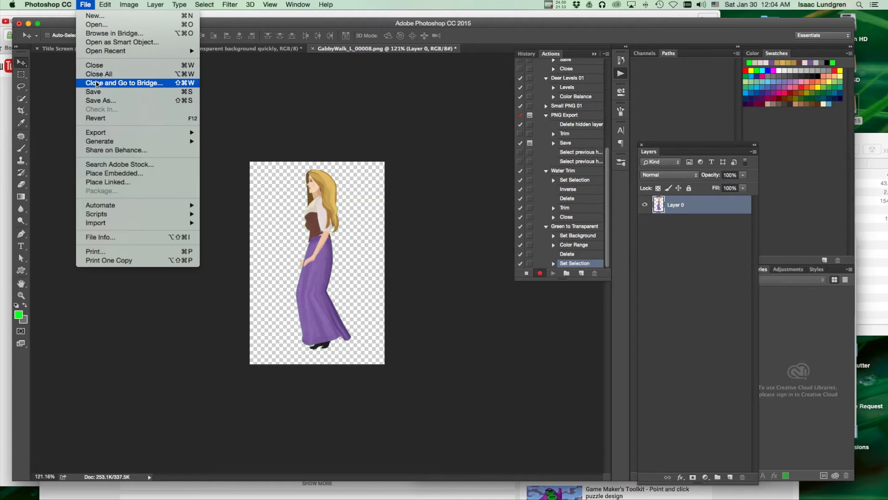
Save a PNG copy of the sprite into a new folder named 'Edited', accepting PNG options
left_click(82, 102)
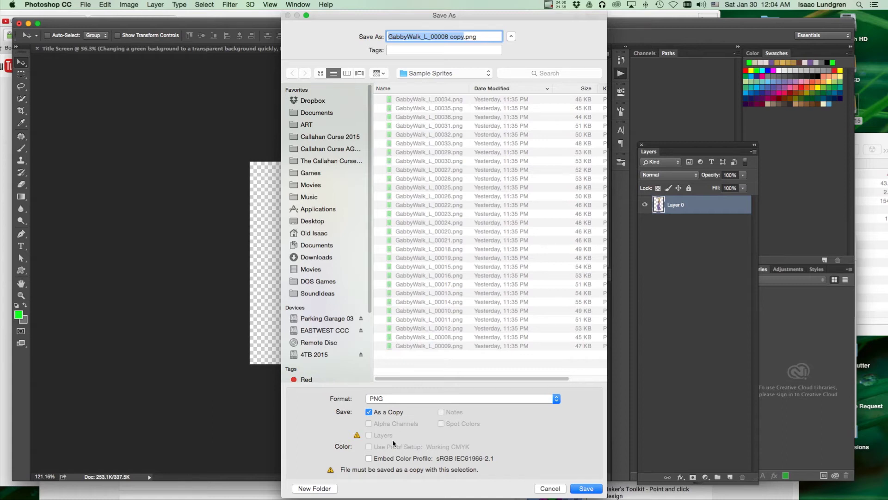
left_click(325, 489)
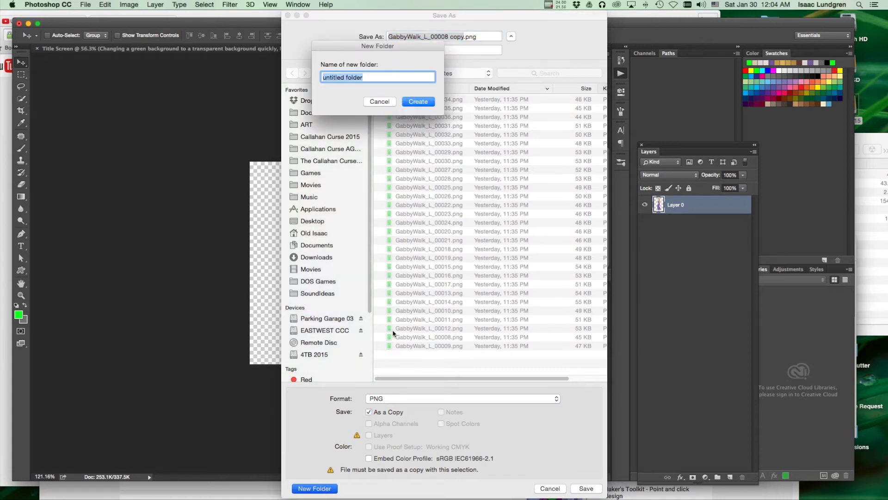
type("Edited")
key("Return")
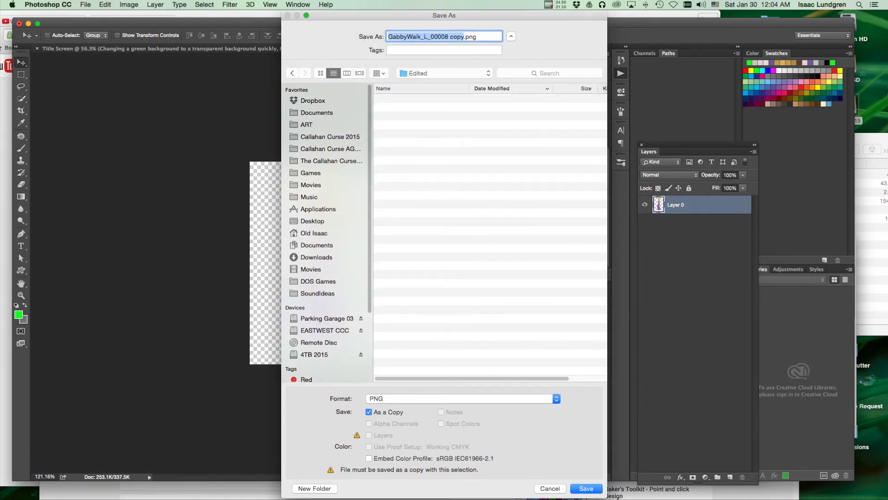
left_click(594, 490)
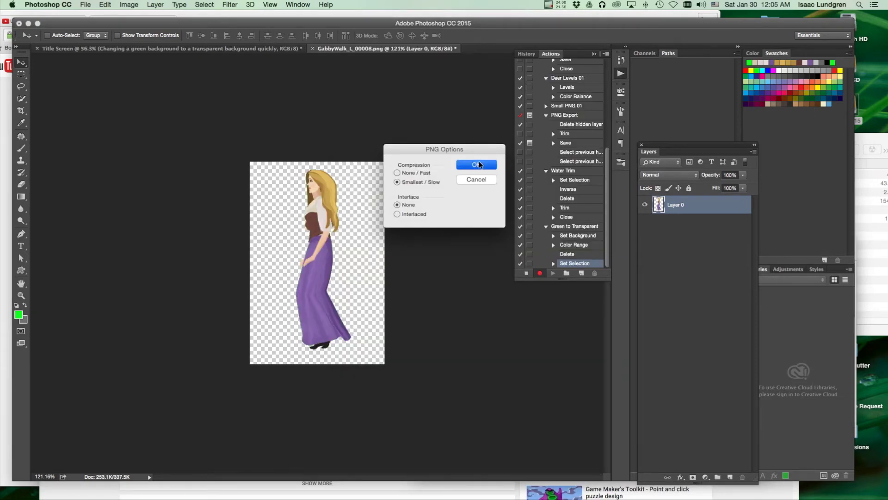
left_click(480, 164)
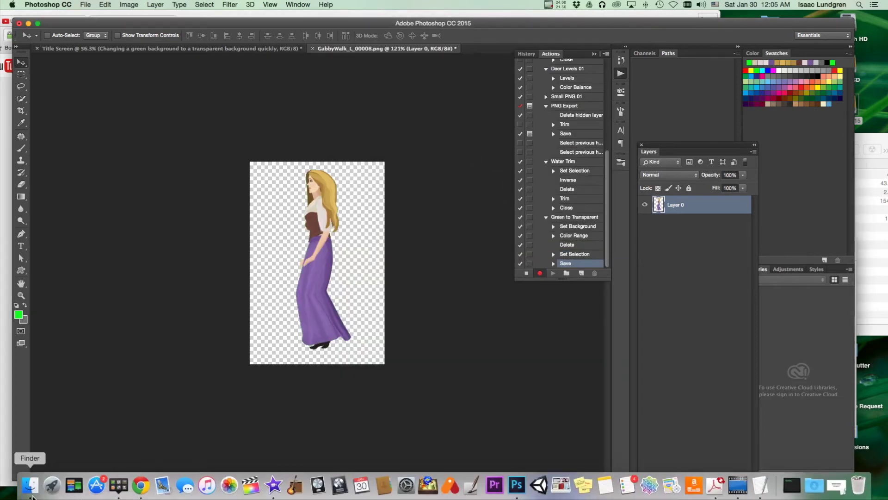
left_click(30, 486)
double_click(657, 278)
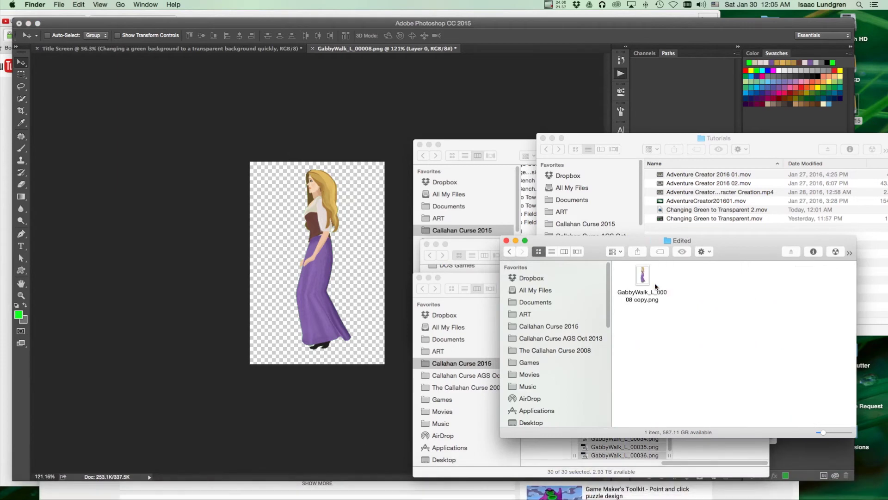
left_click(643, 277)
left_click(697, 291)
left_click(659, 279)
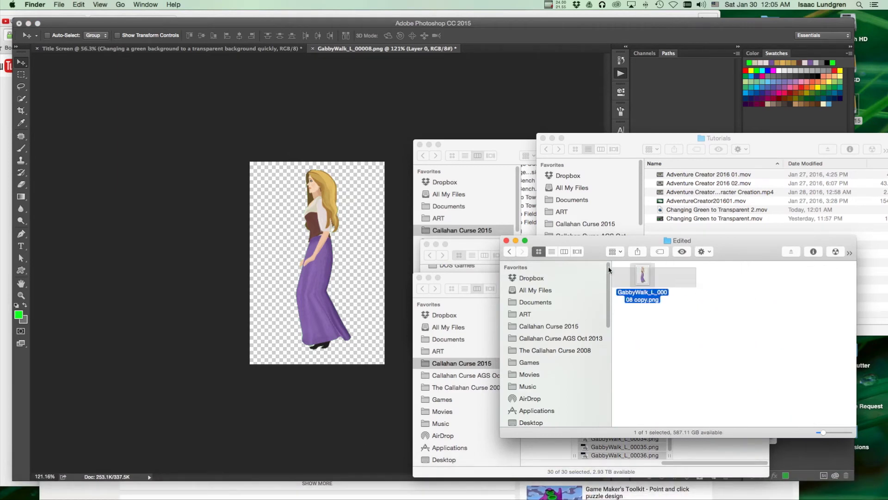
left_click(509, 252)
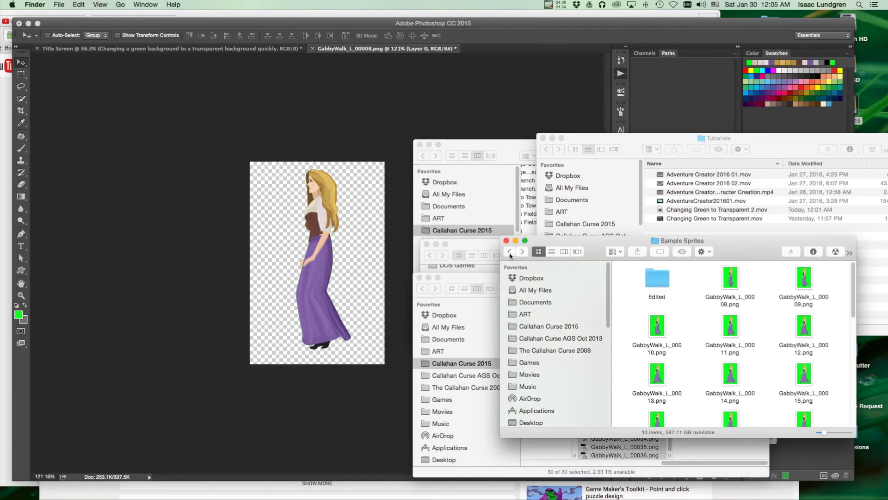
left_click(537, 27)
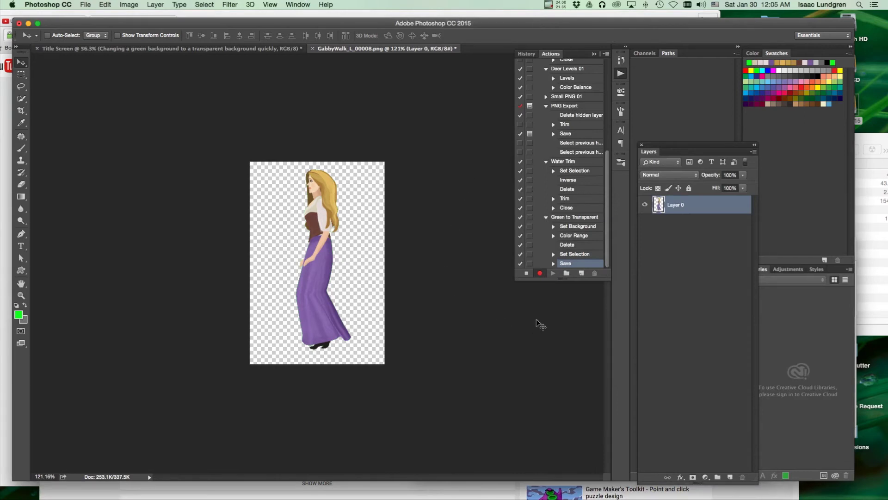
Stop recording the Green to Transparent action and click through its recorded steps
left_click(526, 274)
left_click(592, 235)
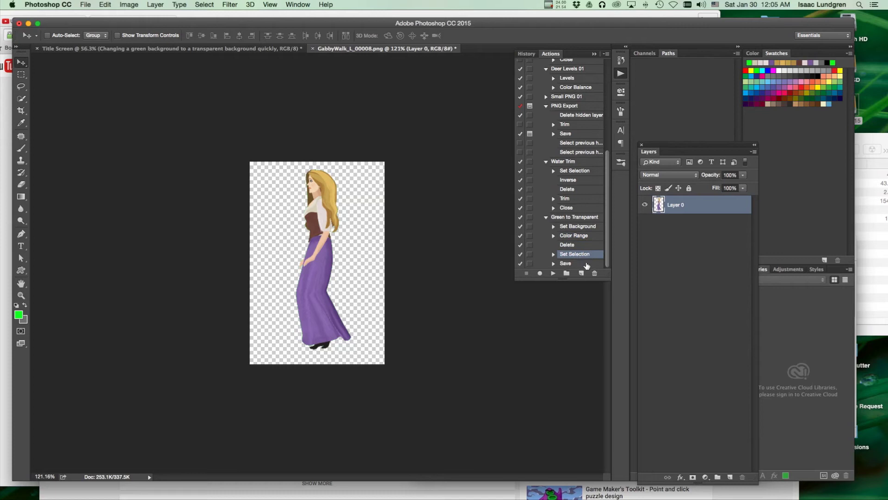
left_click(584, 228)
left_click(584, 235)
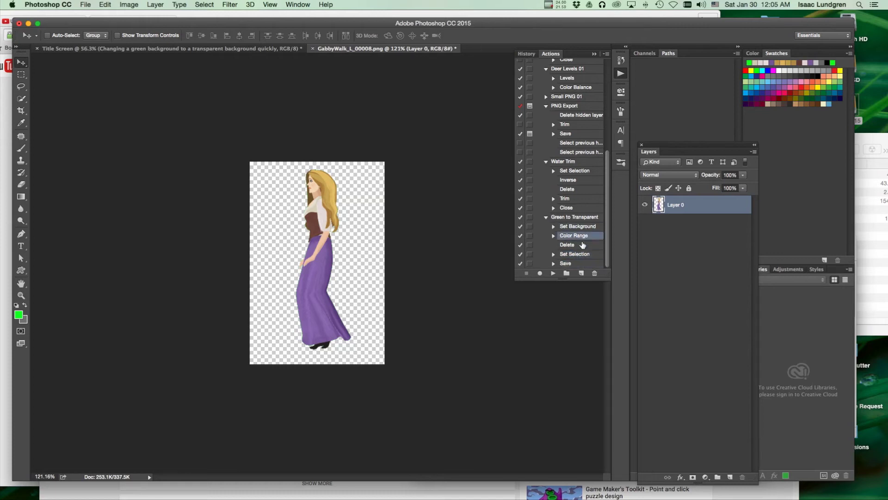
left_click(581, 244)
left_click(582, 255)
left_click(582, 264)
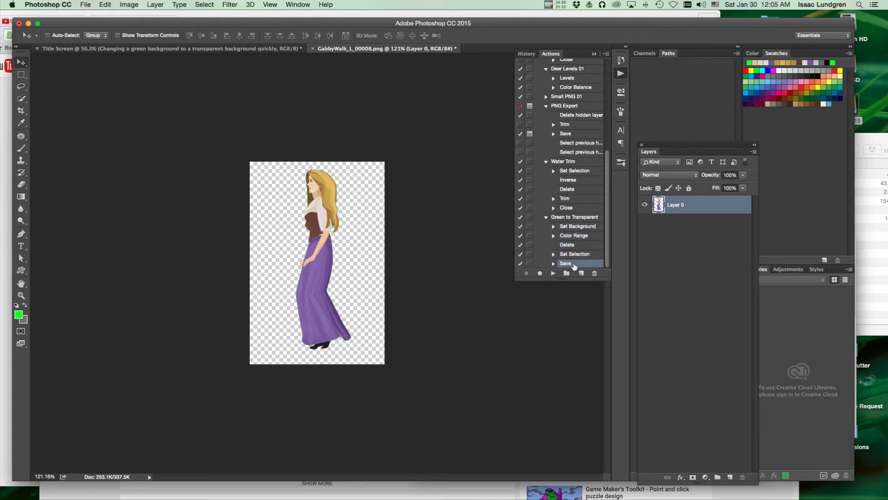
Review the Set Background, Color Range, Delete, Set Selection and Save steps again
left_click(589, 228)
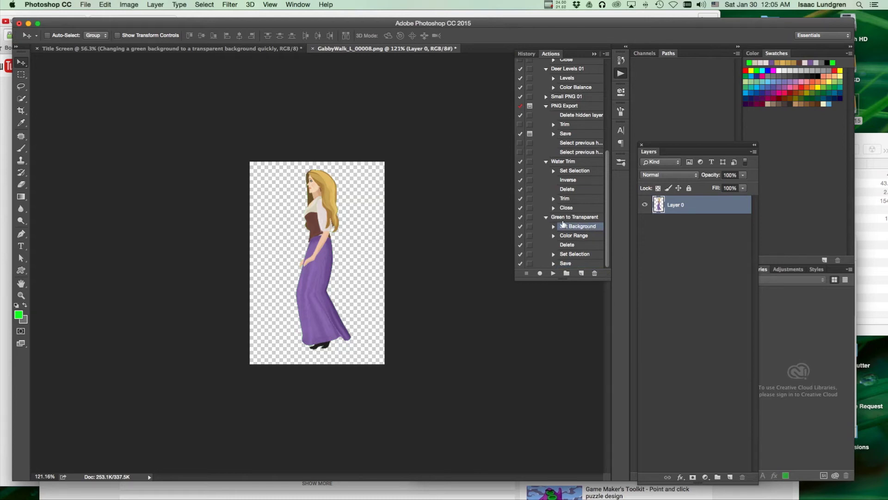
left_click(583, 235)
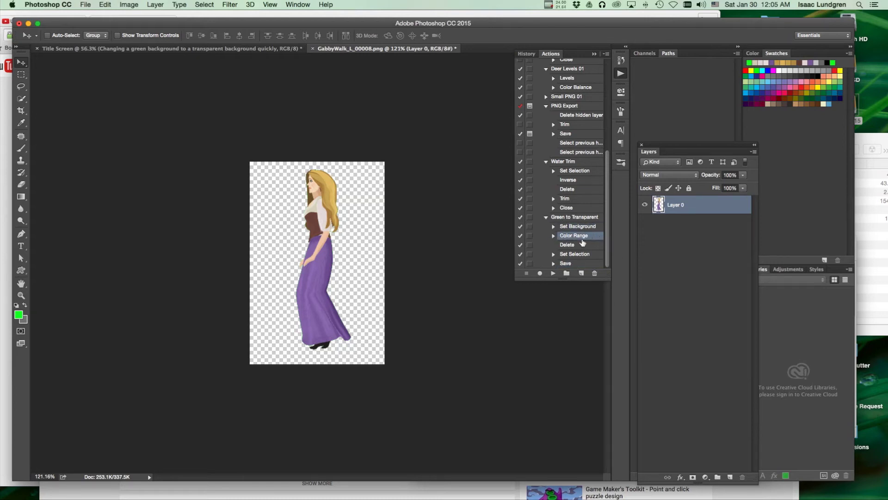
left_click(582, 246)
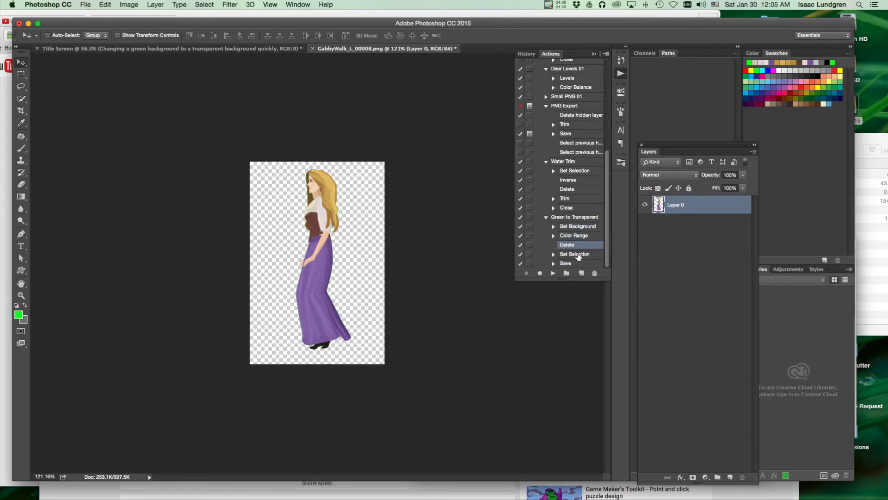
left_click(588, 254)
left_click(588, 266)
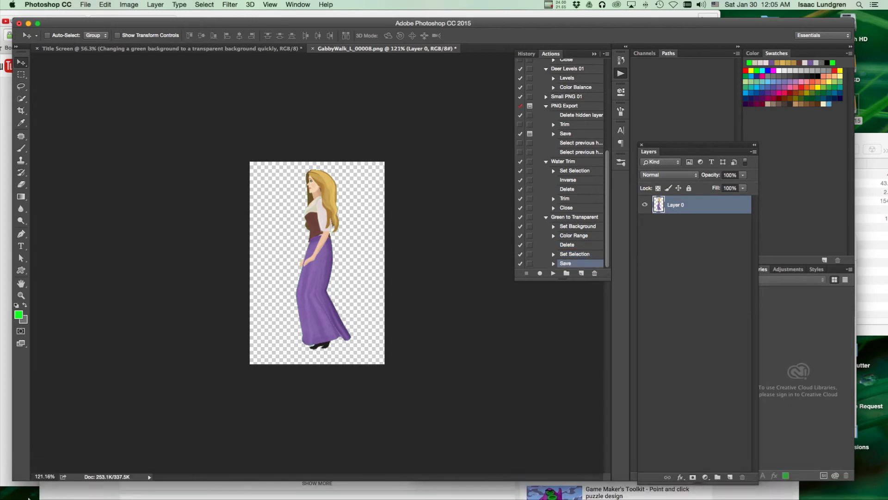
left_click(33, 490)
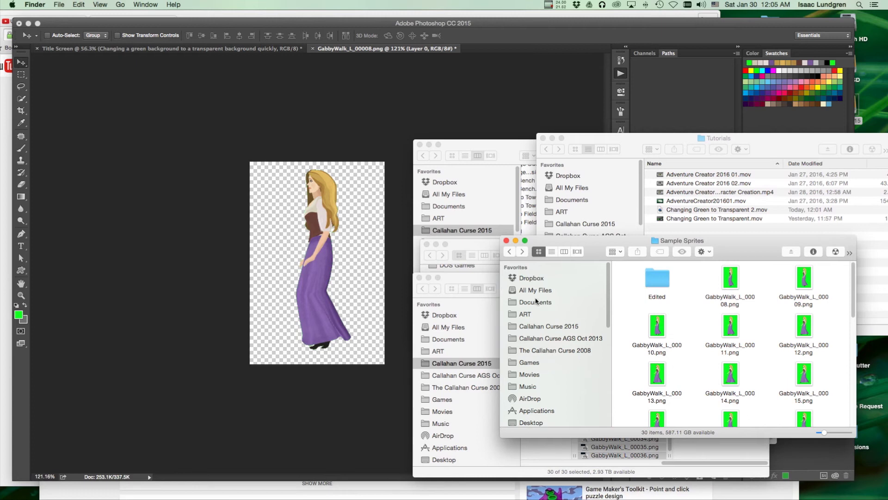
Open the Edited folder, Quick Look the transparent PNG copy, and return to Sample Sprites
double_click(657, 275)
left_click(654, 281)
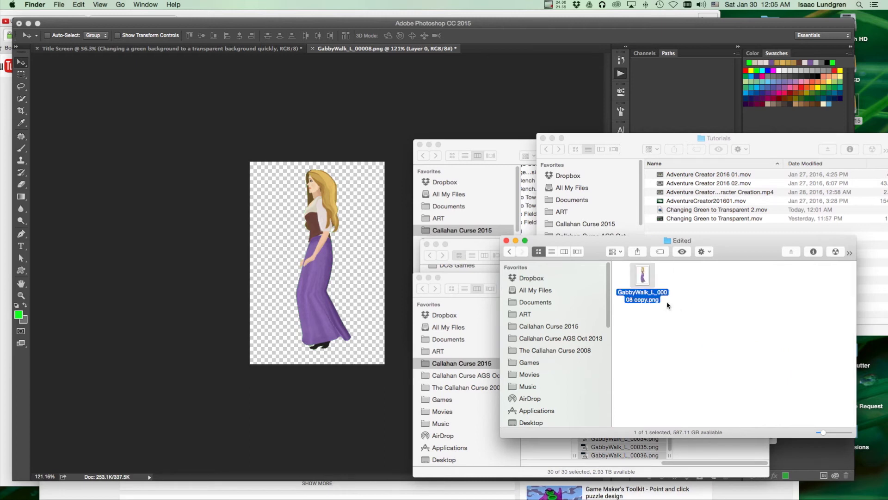
key("space")
key("space")
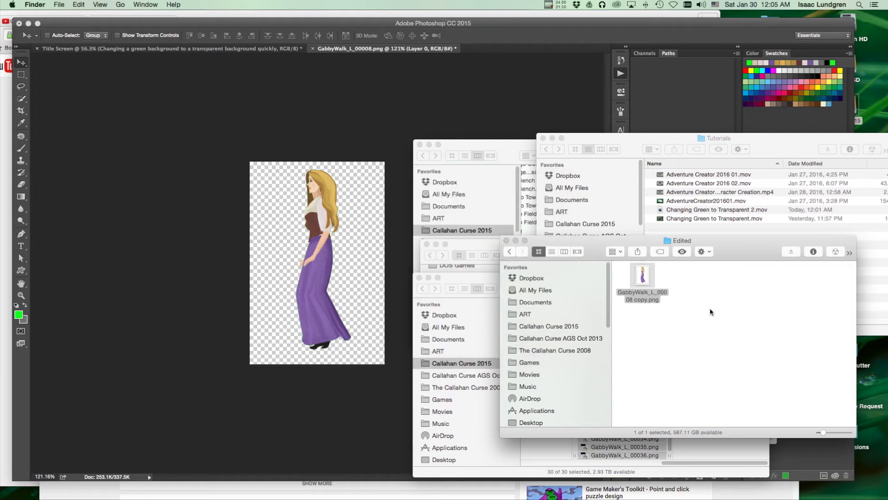
left_click(703, 314)
left_click(510, 251)
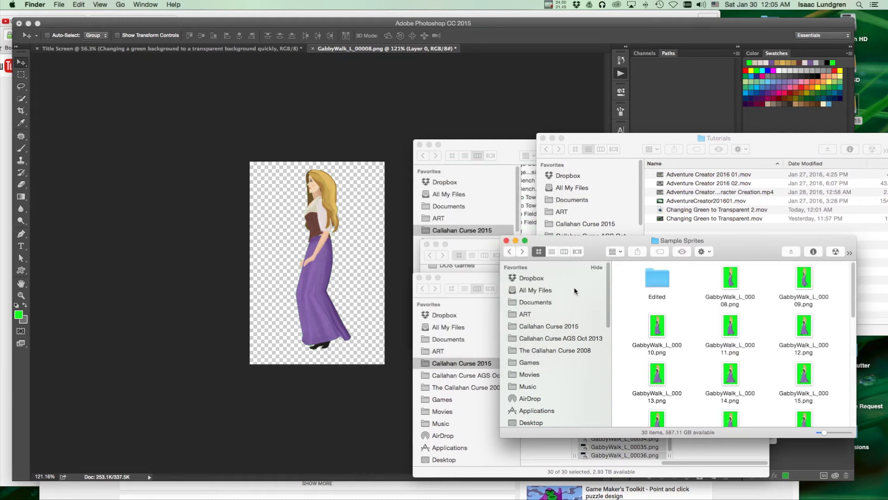
scroll(694, 301, "down", 10)
scroll(696, 306, "up", 10)
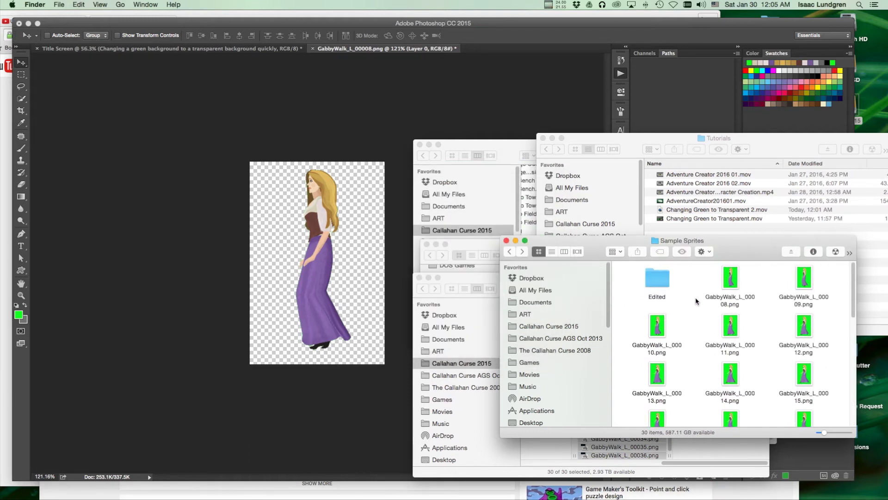
Move GabbyWalk_L_00008 copy.png from Edited to the Trash, then return to Sample Sprites
double_click(658, 280)
left_click_drag(691, 296, 647, 280)
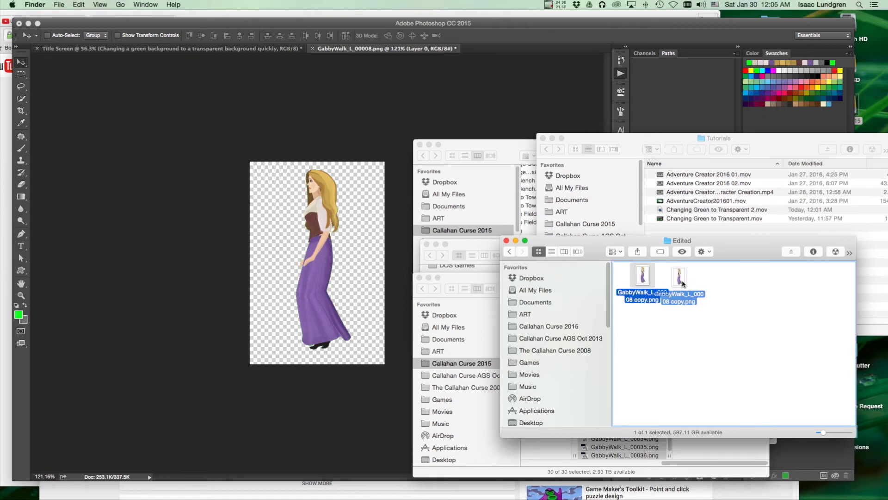
mouse_move(854, 495)
left_click_drag(854, 495, 854, 495)
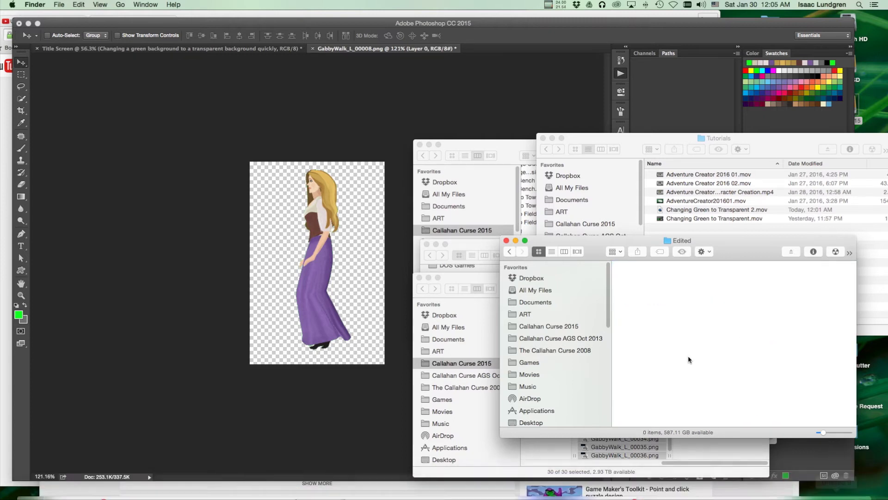
left_click(509, 252)
left_click_drag(705, 280, 828, 237)
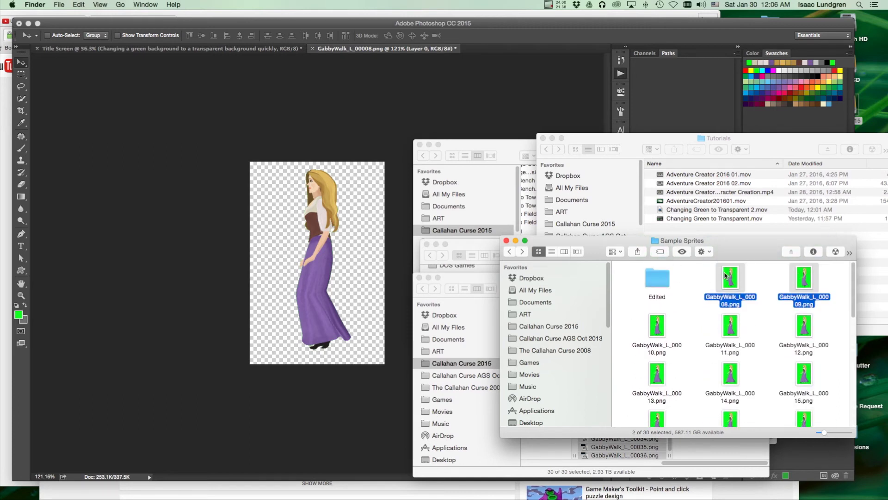
left_click(699, 292)
Close GabbyWalk_L_00008.png in Photoshop without saving changes
left_click(372, 171)
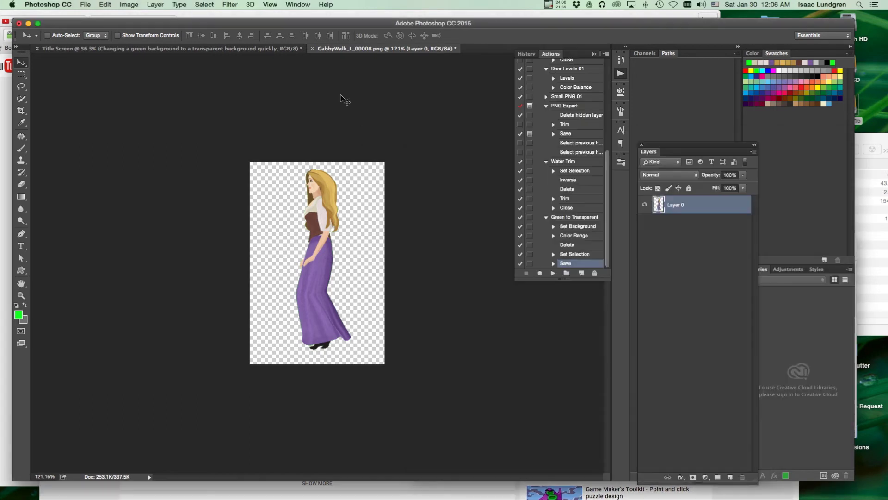
left_click(313, 49)
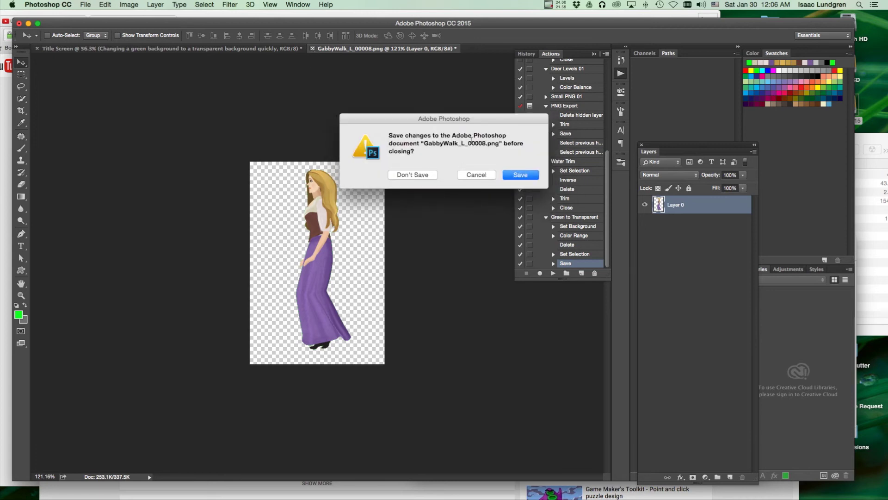
left_click(414, 175)
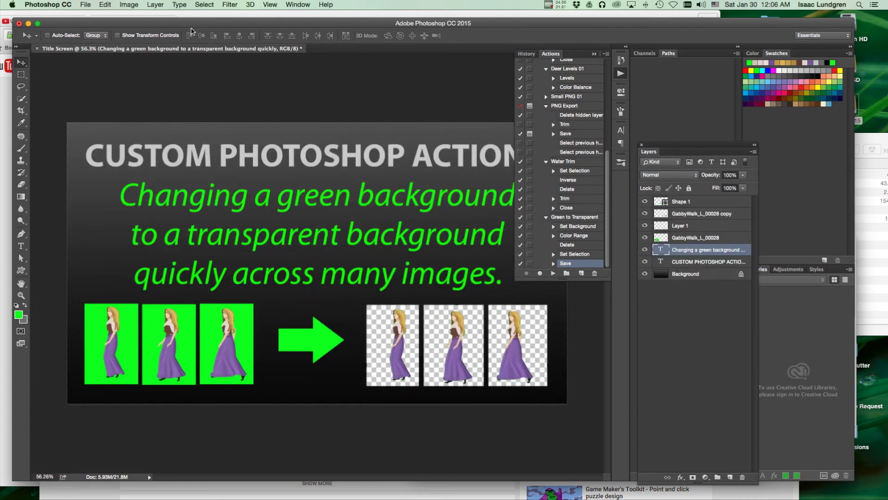
Open the Batch dialog from File > Automate > Batch
left_click(35, 3)
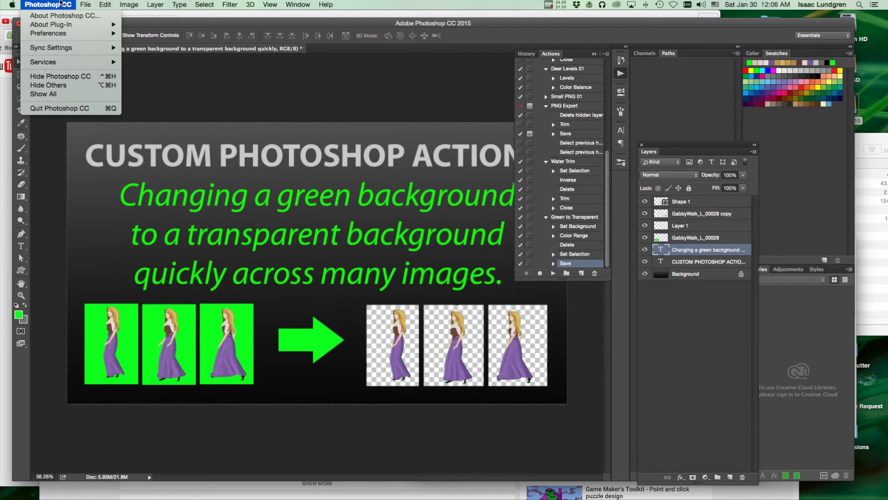
mouse_move(87, 3)
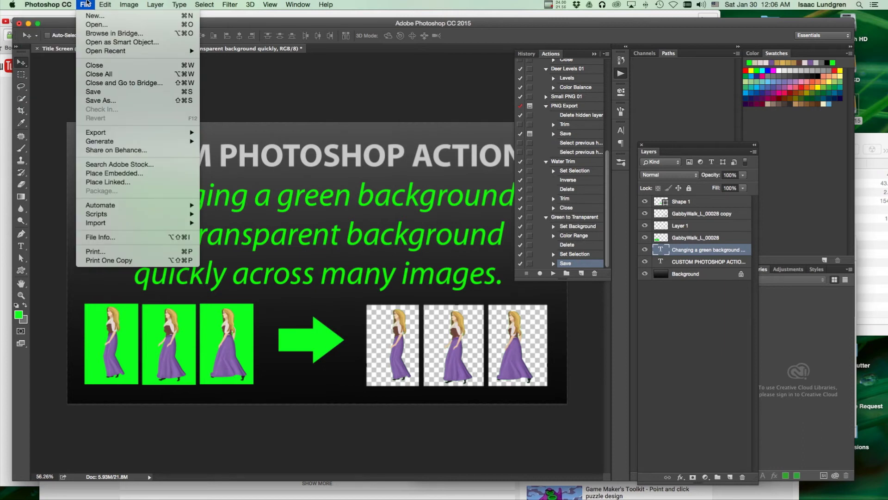
mouse_move(101, 210)
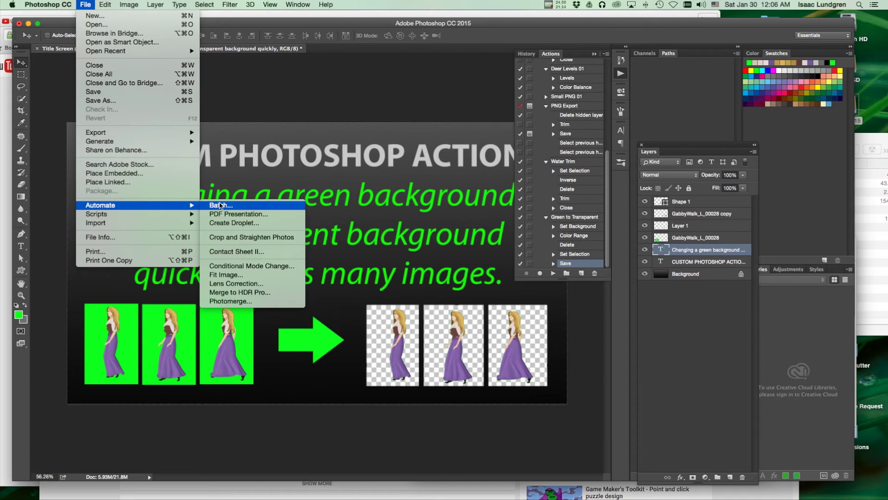
left_click(221, 206)
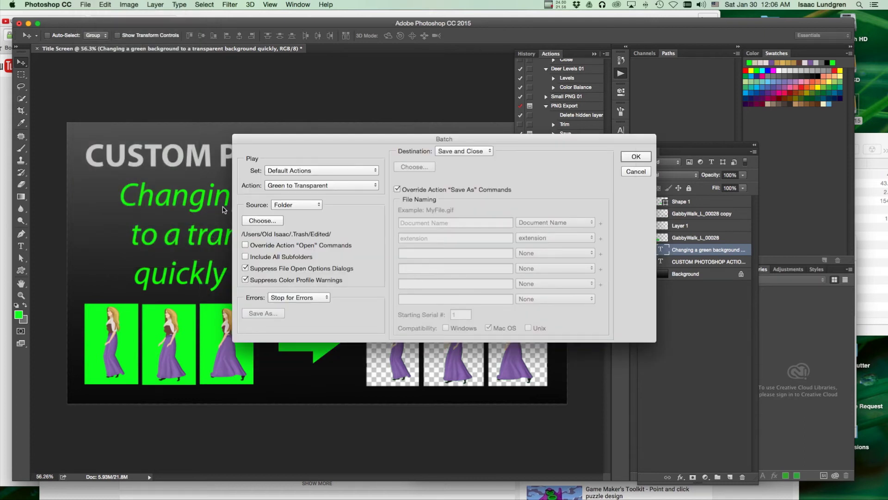
left_click(319, 171)
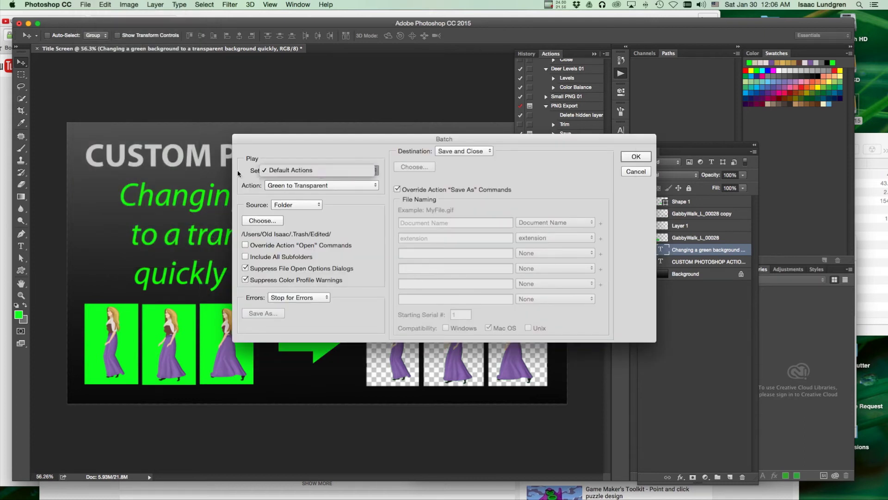
left_click(292, 171)
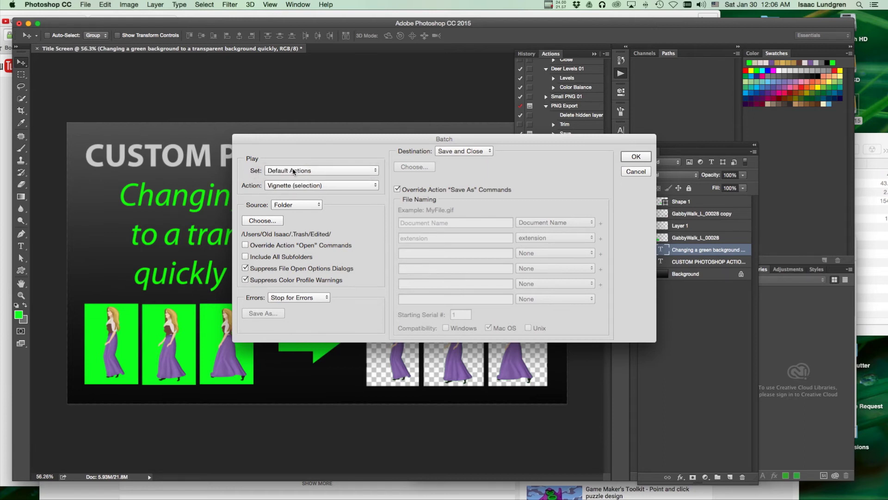
left_click(340, 188)
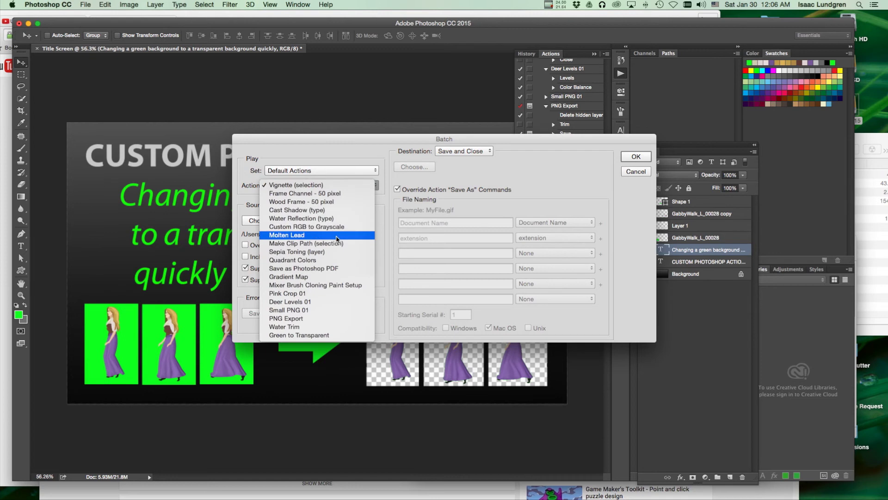
left_click(332, 336)
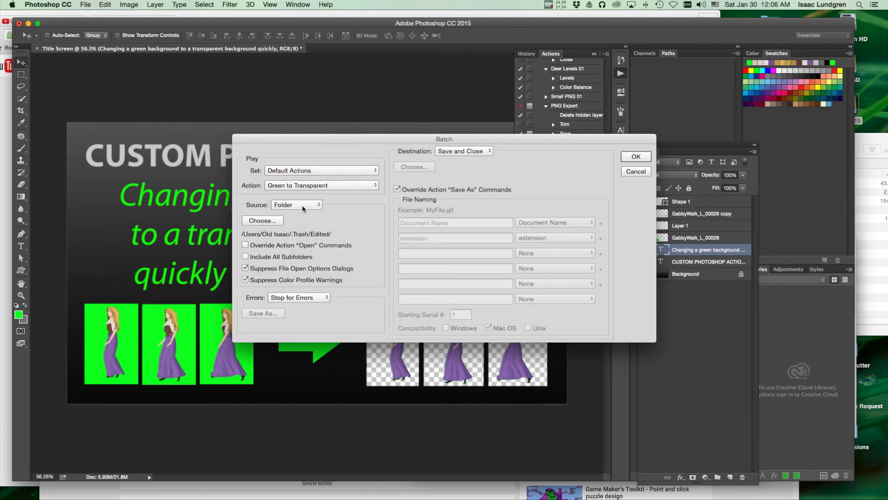
Keep Folder as the batch source and choose the Desktop's Sample Sprites folder as the source
left_click(302, 204)
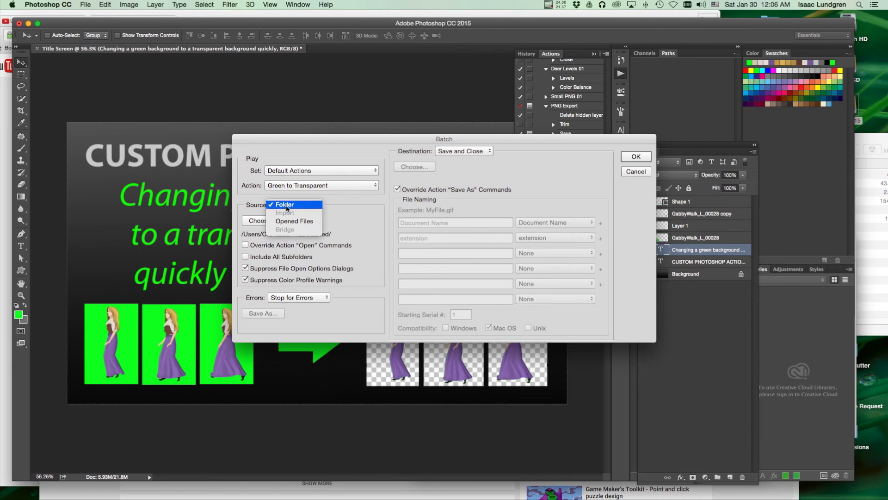
left_click(250, 207)
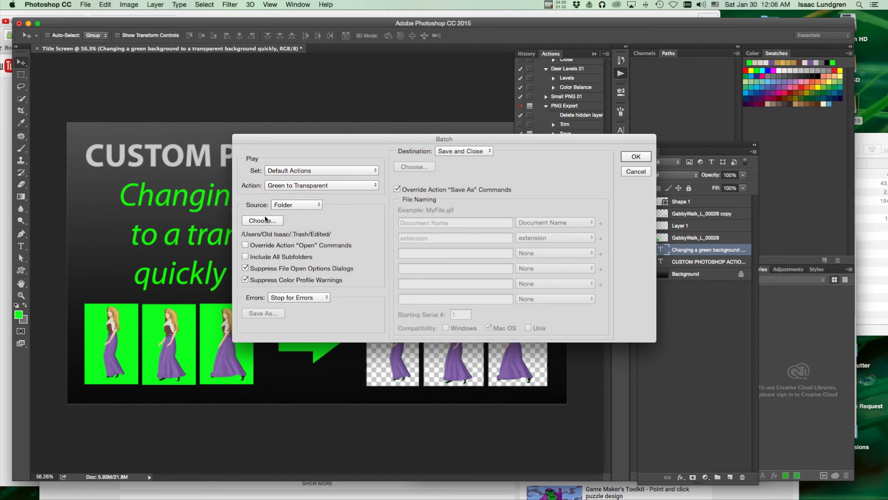
left_click(262, 221)
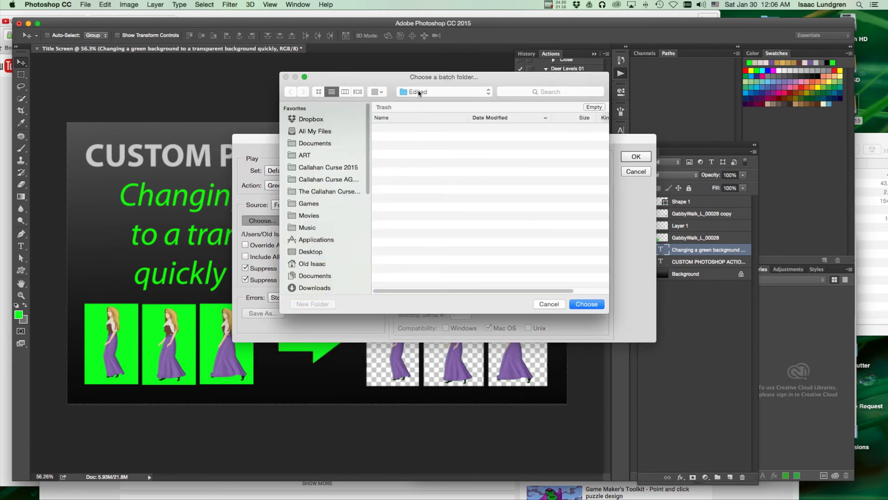
left_click(419, 92)
left_click(377, 86)
left_click(318, 252)
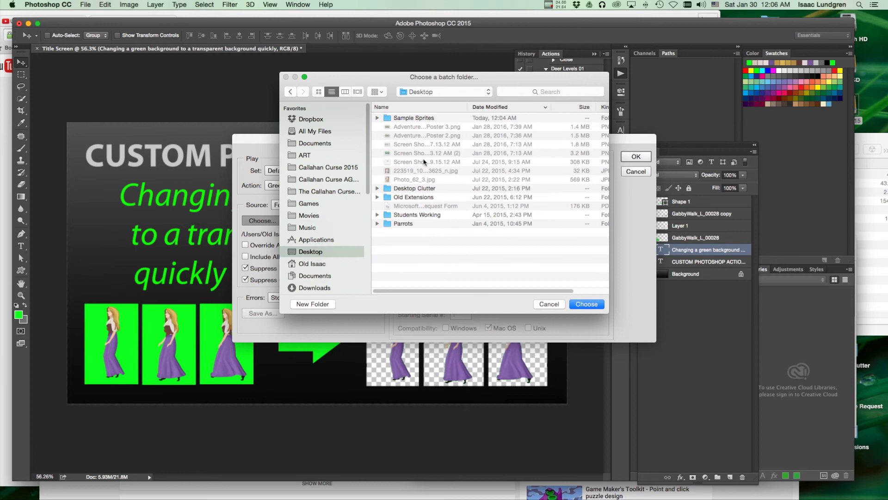
double_click(413, 118)
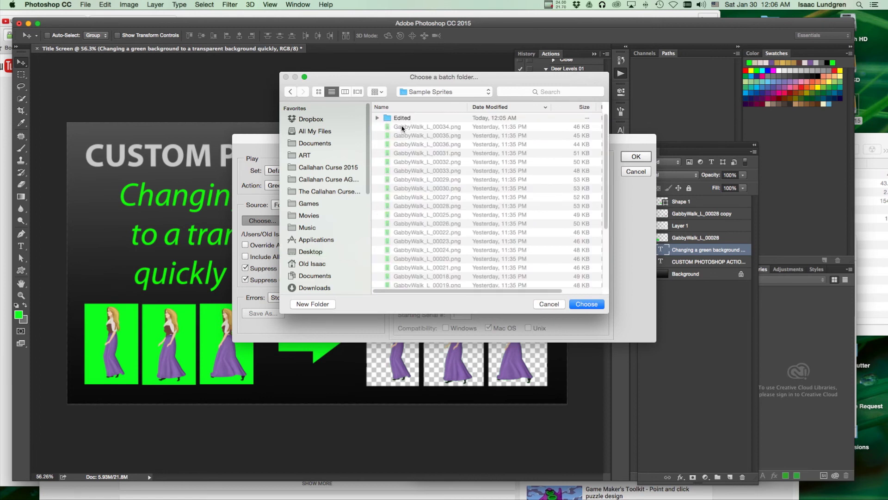
scroll(402, 239, "down", 5)
scroll(402, 234, "up", 5)
scroll(402, 224, "down", 5)
left_click(588, 305)
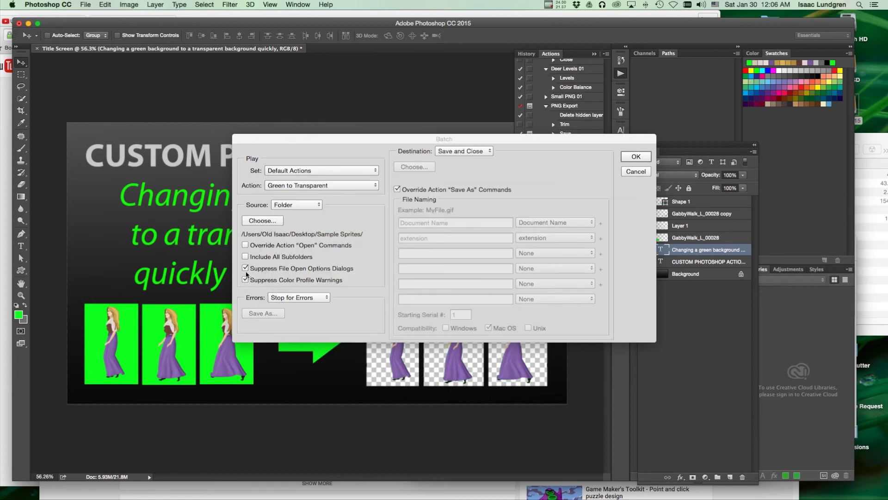
Keep Stop for Errors and turn on Override Action "Save As" Commands, confirming the alert
left_click(315, 298)
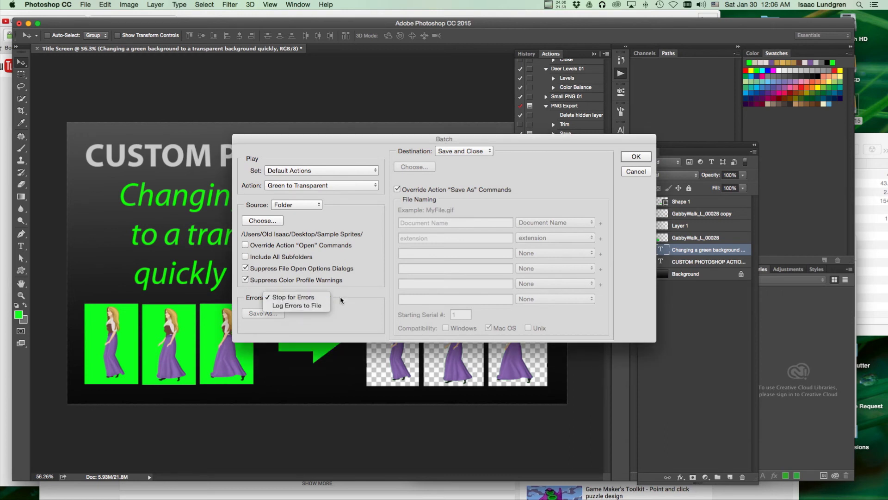
left_click(307, 296)
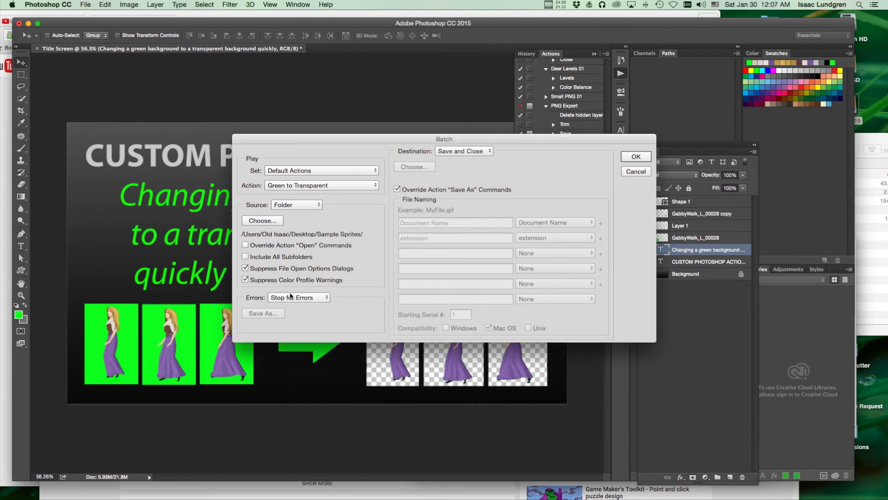
left_click(397, 190)
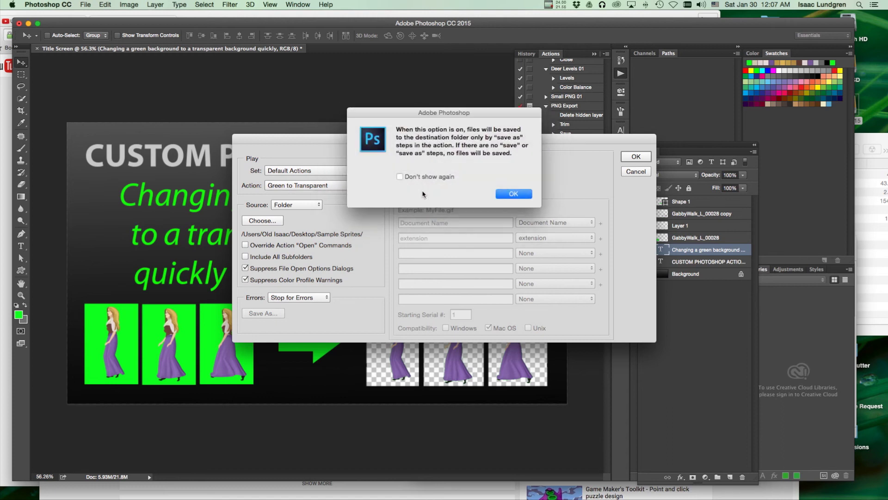
left_click(512, 197)
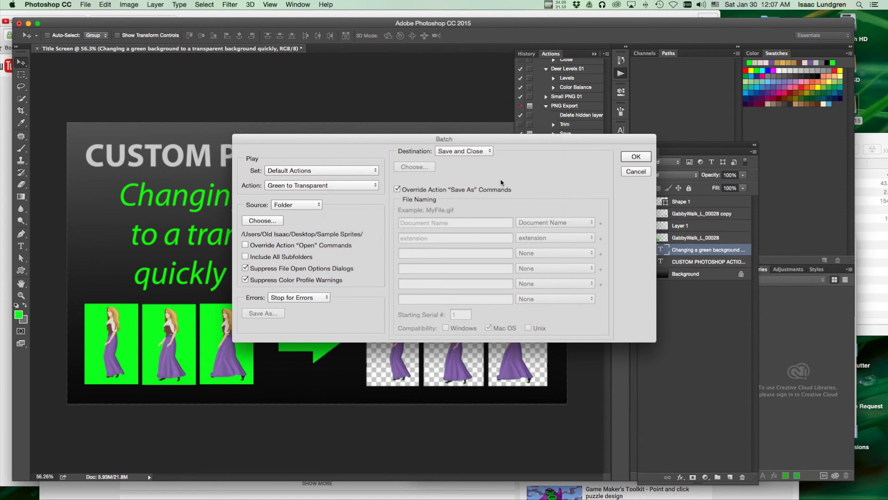
left_click(475, 153)
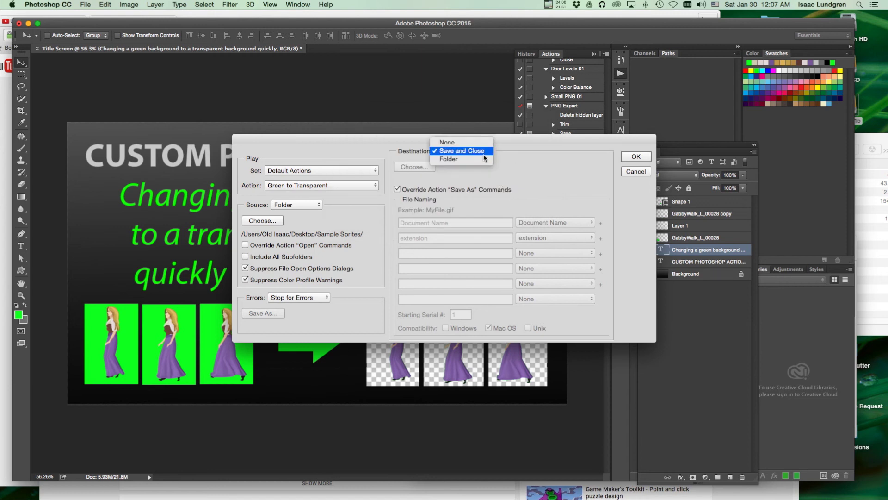
Set the batch destination to Folder and choose the Edited folder inside Sample Sprites
left_click(472, 159)
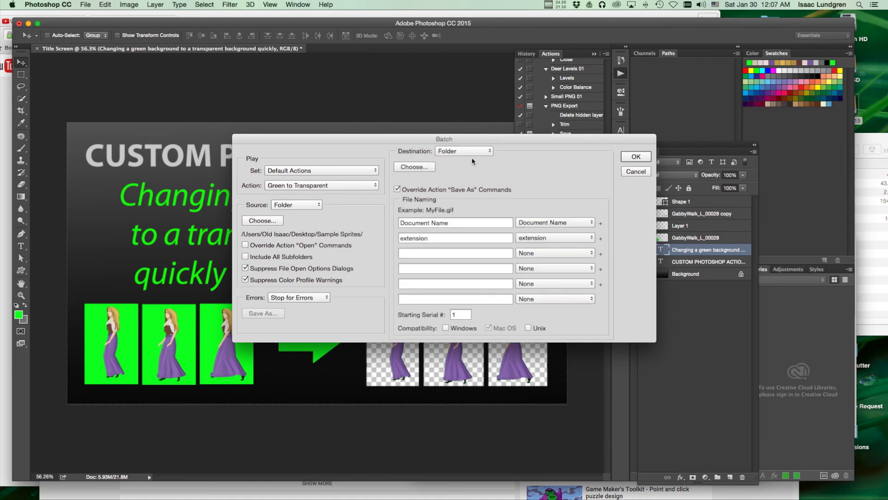
left_click(415, 167)
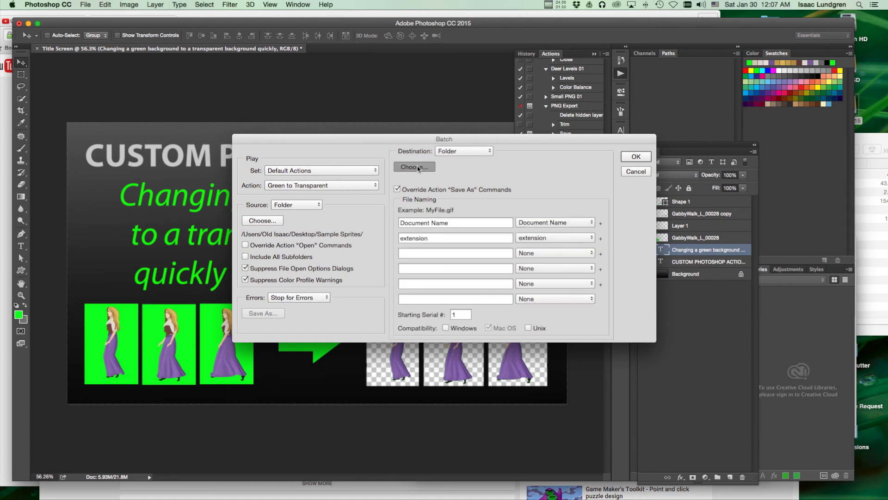
left_click(401, 120)
double_click(401, 120)
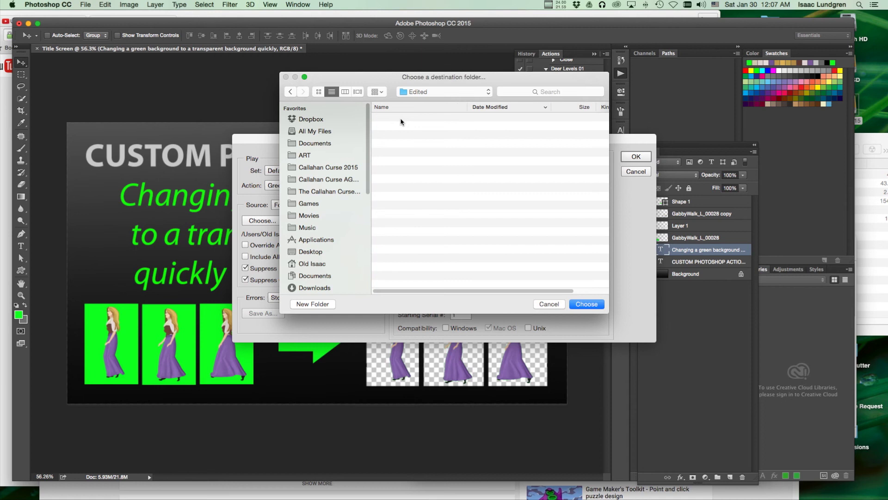
left_click(585, 304)
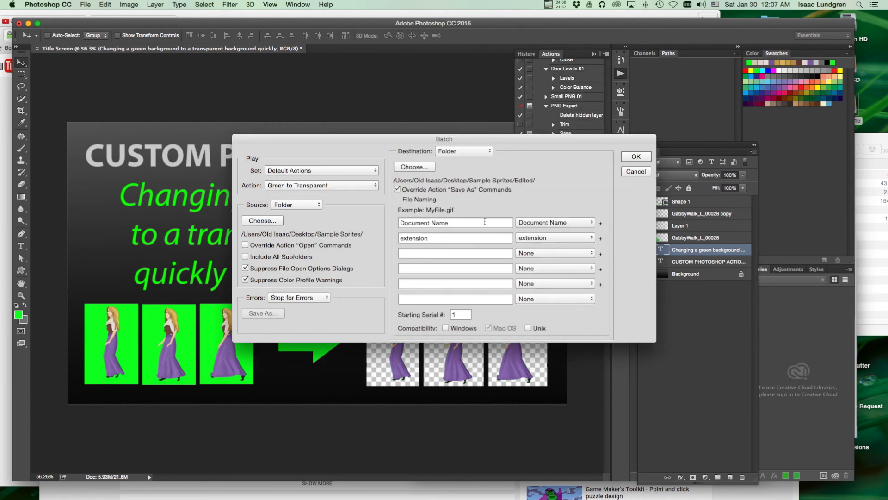
Keep Document Name + extension naming, enable Windows compatibility, and start the batch
left_click_drag(449, 223, 401, 225)
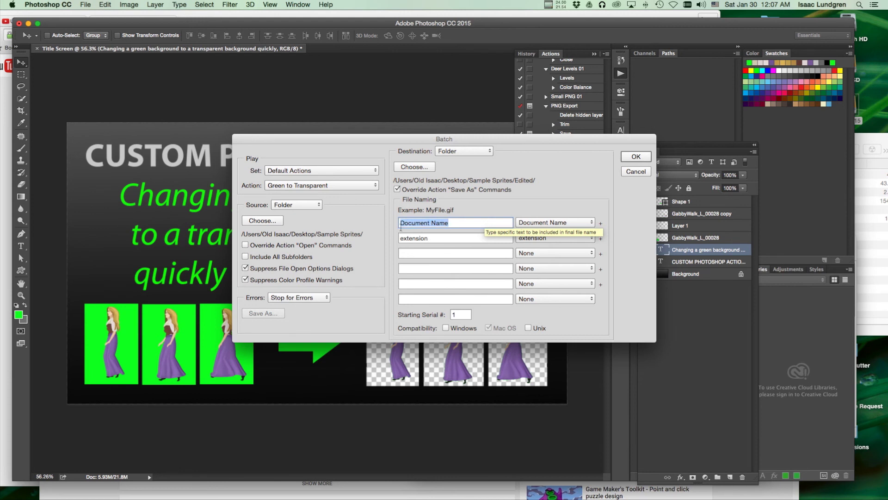
left_click(584, 221)
left_click(579, 222)
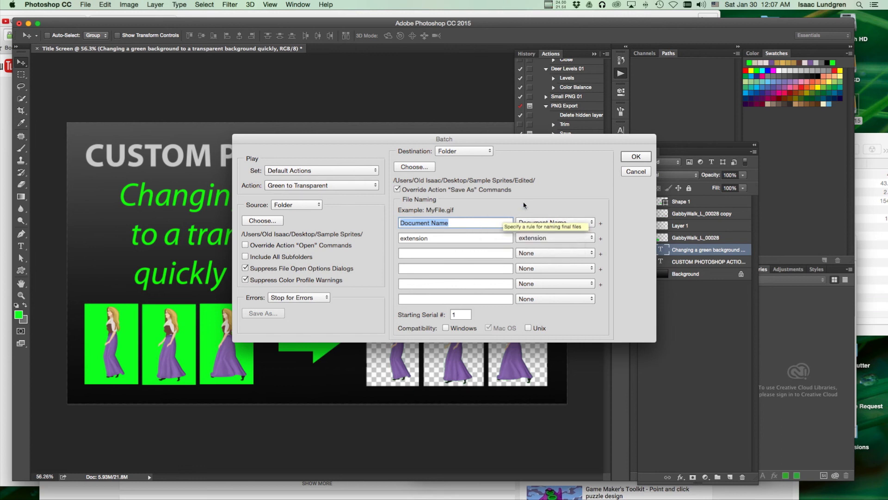
left_click(447, 328)
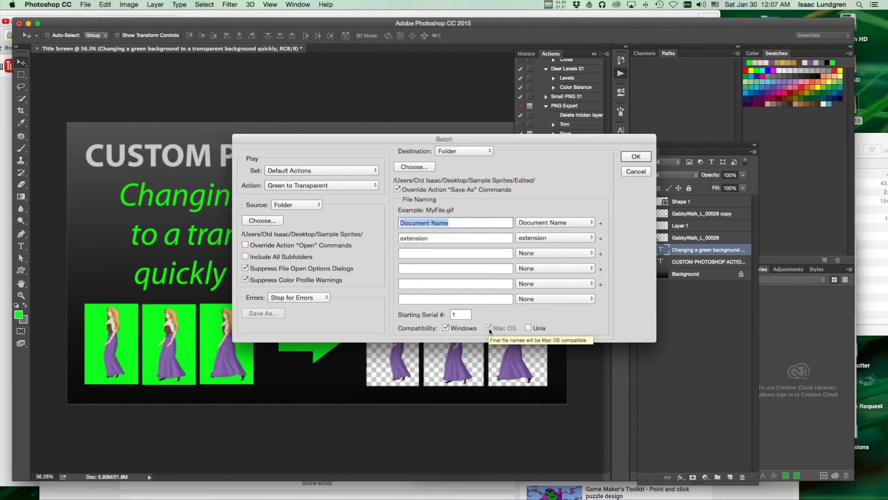
left_click(635, 158)
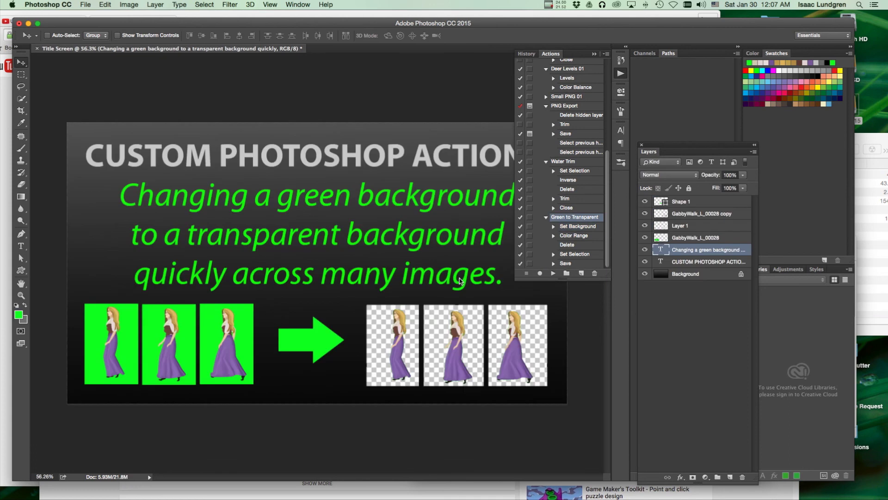
Open the Edited folder in Finder and select GabbyWalk_L_00008.png
mouse_move(361, 493)
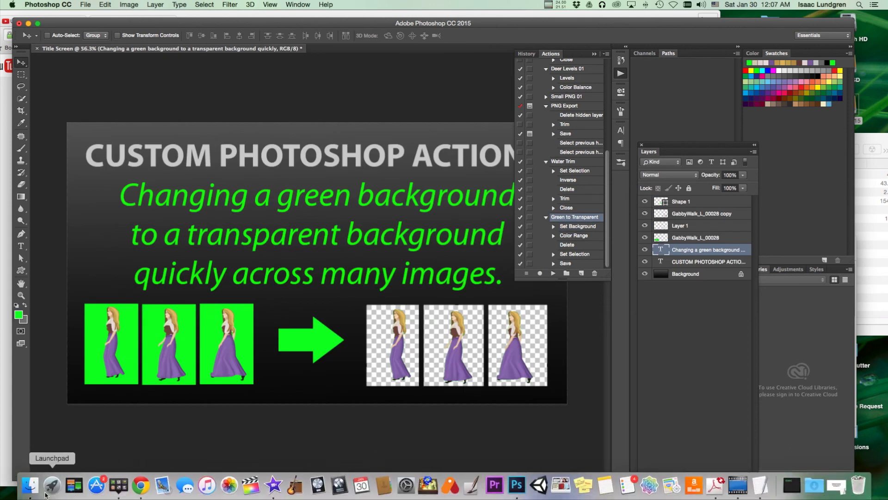
left_click(29, 488)
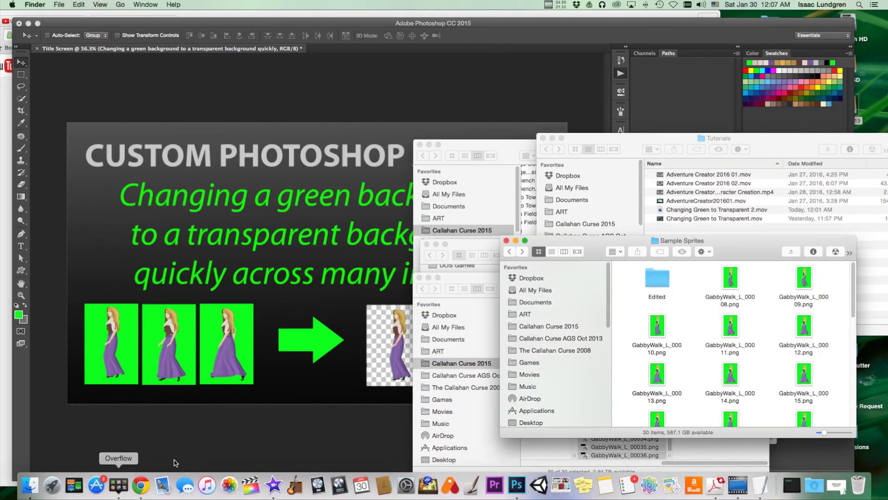
left_click(655, 277)
double_click(656, 277)
left_click(668, 290)
Quick Look the transparent GabbyWalk sprites from 00008 through 00036, then close the preview
key("space")
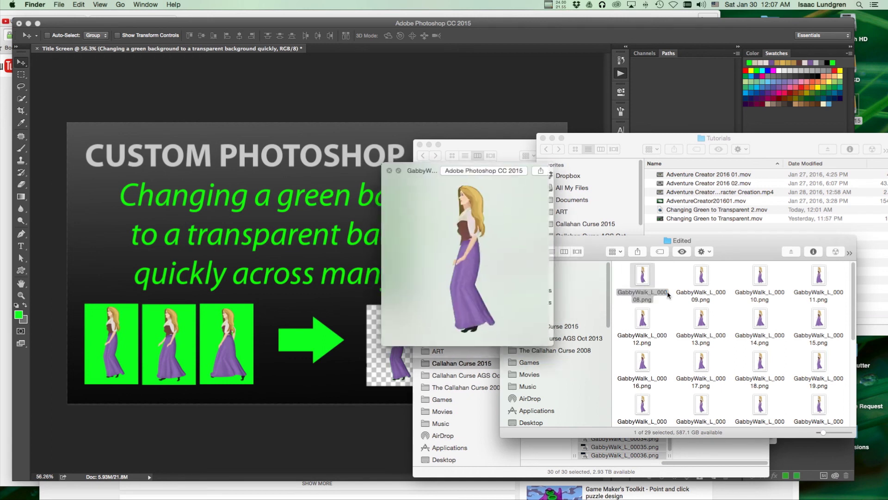
key("Right")
key("Right")
key("Right")
key("Right")
key("Right")
key("Right")
key("Right")
key("Right")
key("Right")
key("Right")
key("Right")
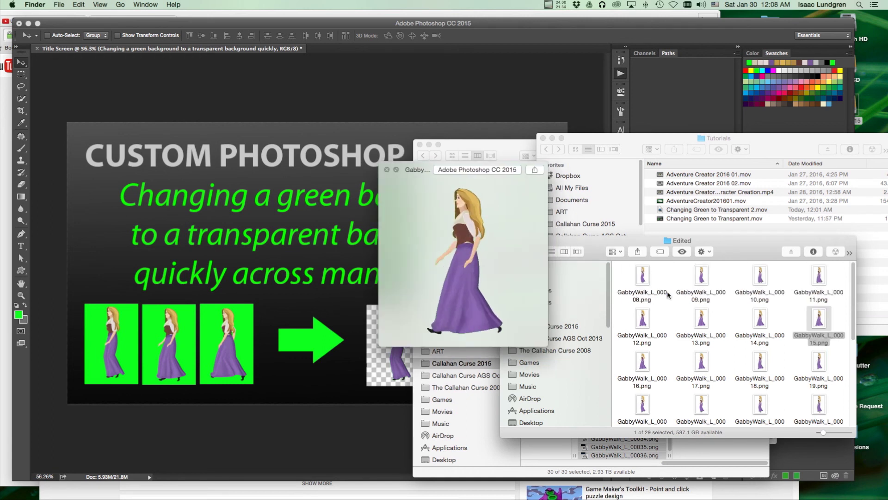
key("Right")
key("Right")
key("Right")
key("Right")
key("Right")
key("Right")
key("Right")
key("Right")
key("Right")
key("Right")
key("Right")
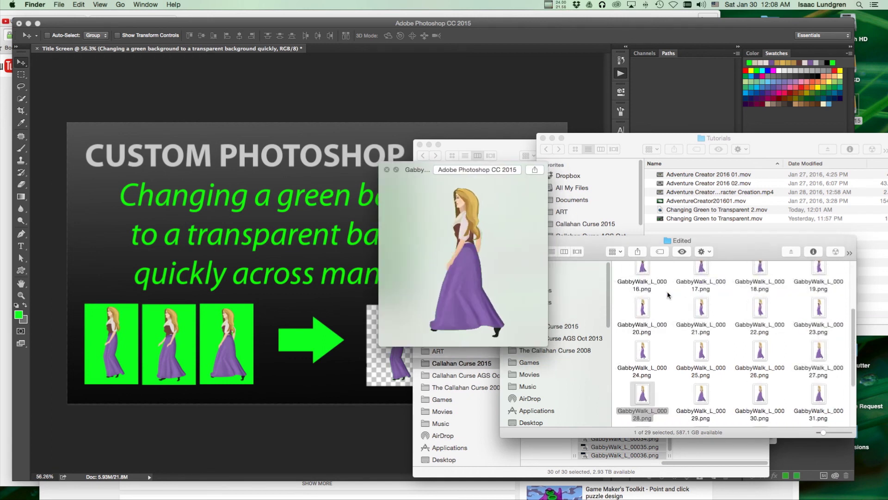
key("Right")
key("Right")
key("Right")
key("Right")
key("Right")
key("Right")
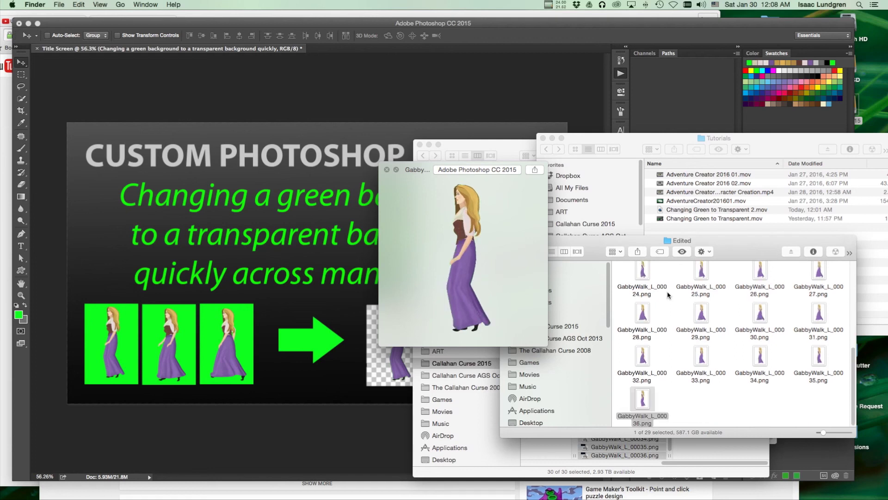
key("Up")
key("Up")
key("Up")
key("Up")
key("Up")
key("Up")
key("Up")
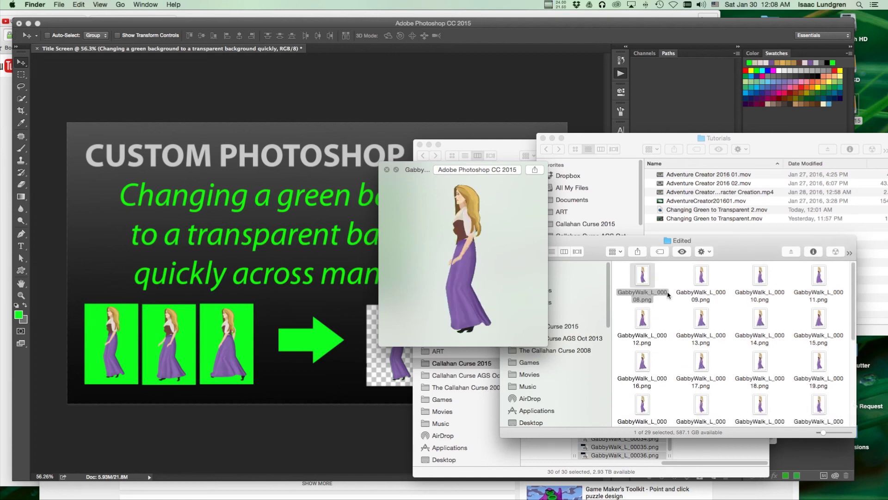
key("Right")
key("Right")
key("Down")
key("Down")
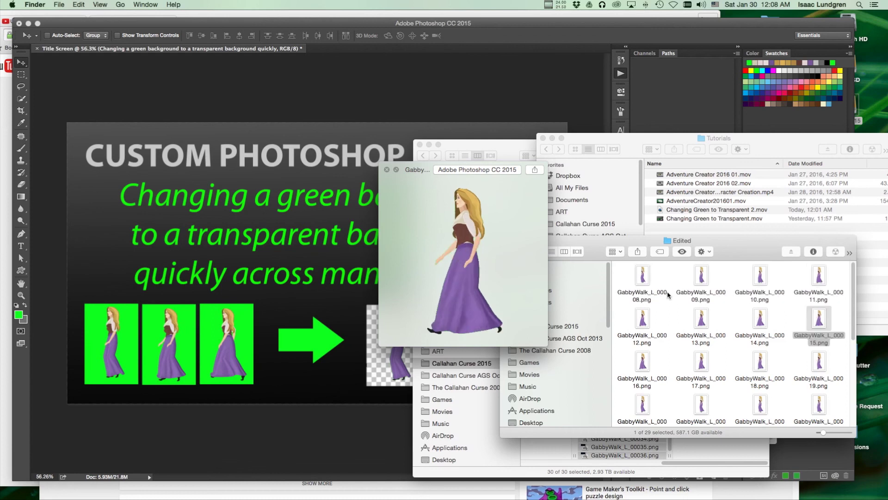
key("Left")
key("Up")
key("Left")
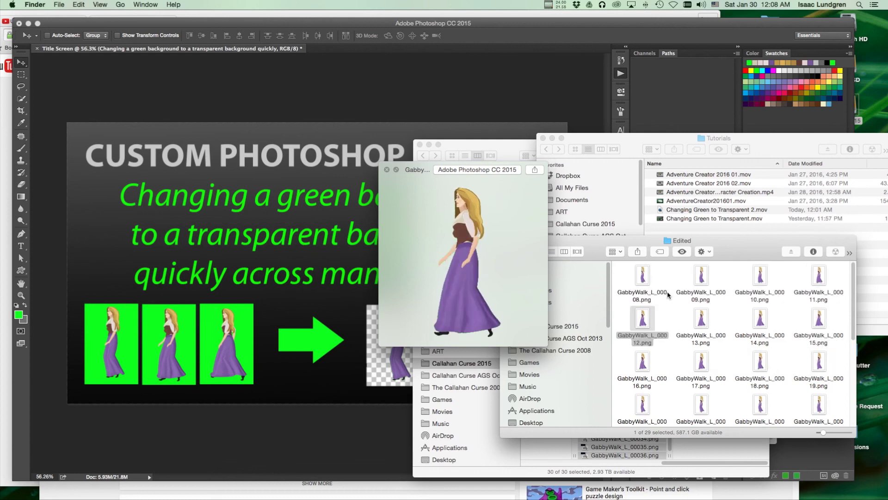
key("Right")
key("Right")
key("Down")
key("Right")
key("Left")
key("Left")
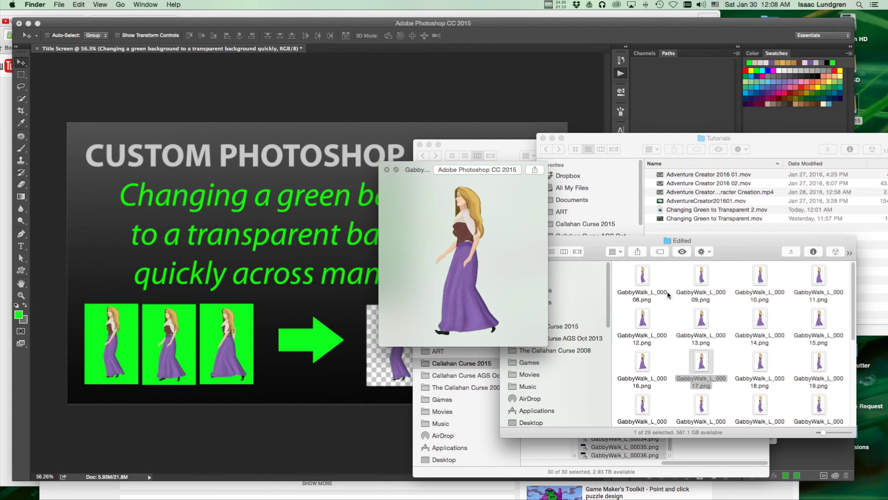
key("Up")
key("Left")
key("Up")
key("Right")
key("Right")
key("Down")
key("Down")
key("Down")
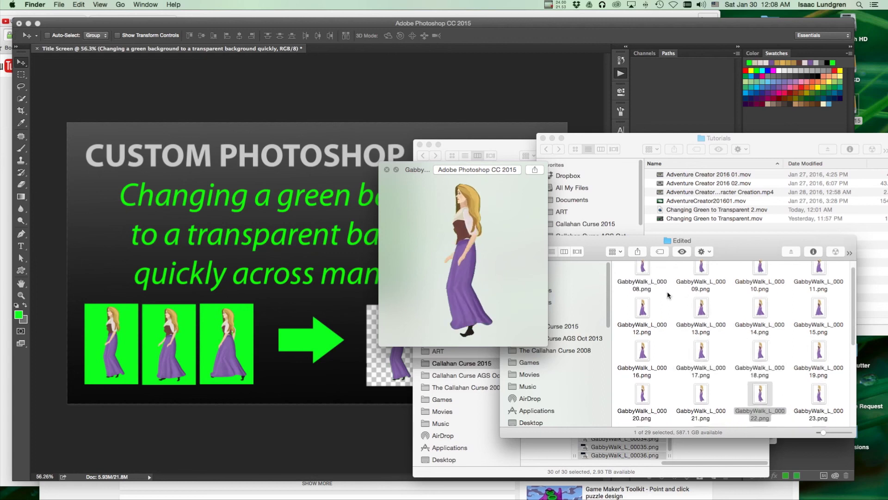
key("Down")
key("Left")
key("Left")
key("Down")
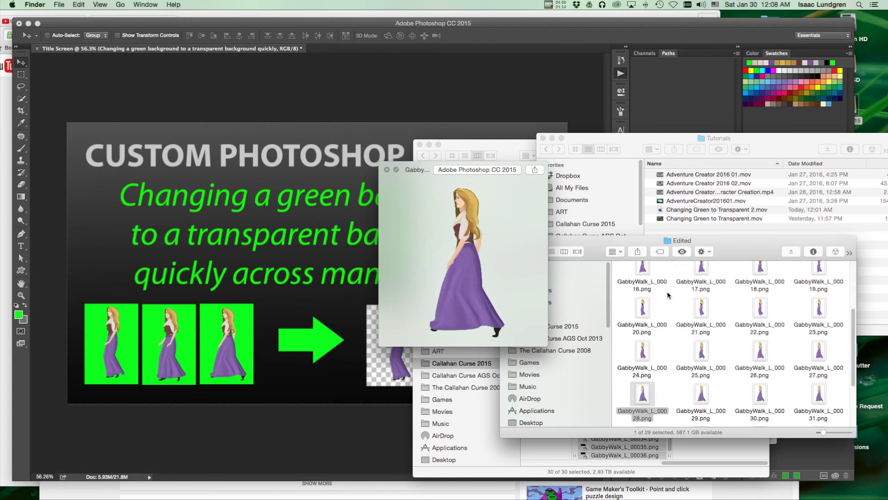
key("Right")
key("Down")
key("Down")
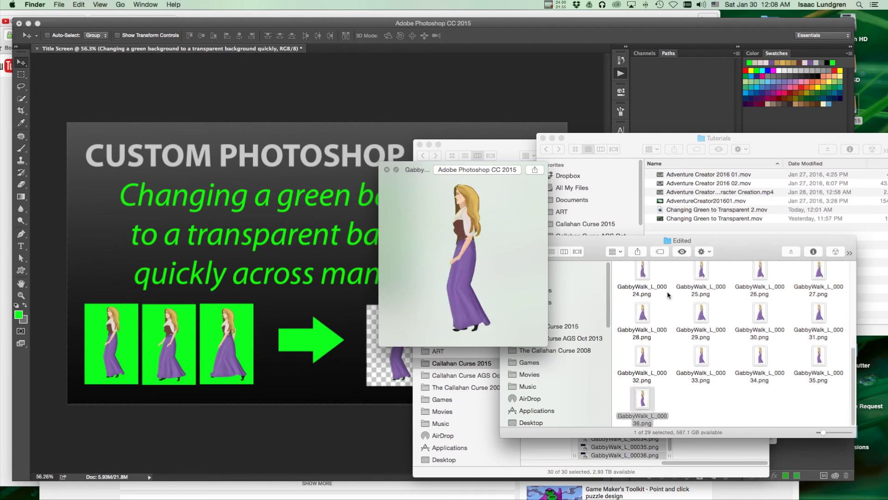
key("Up")
key("Up")
key("space")
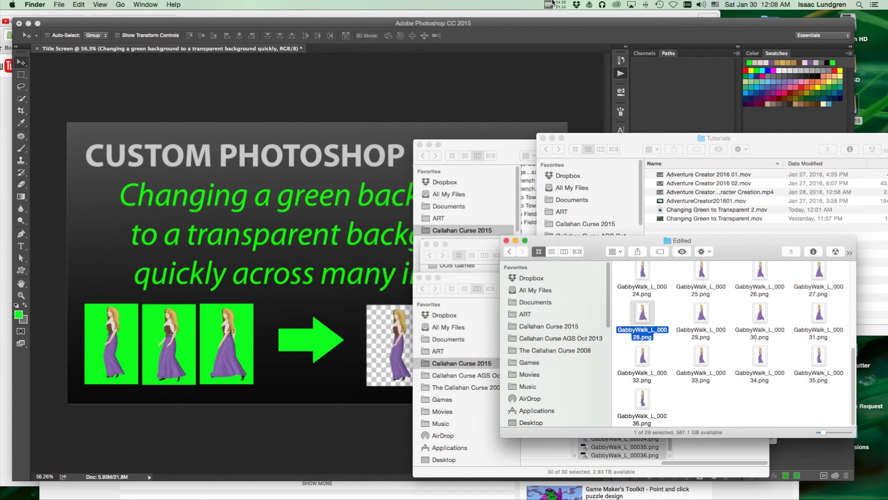